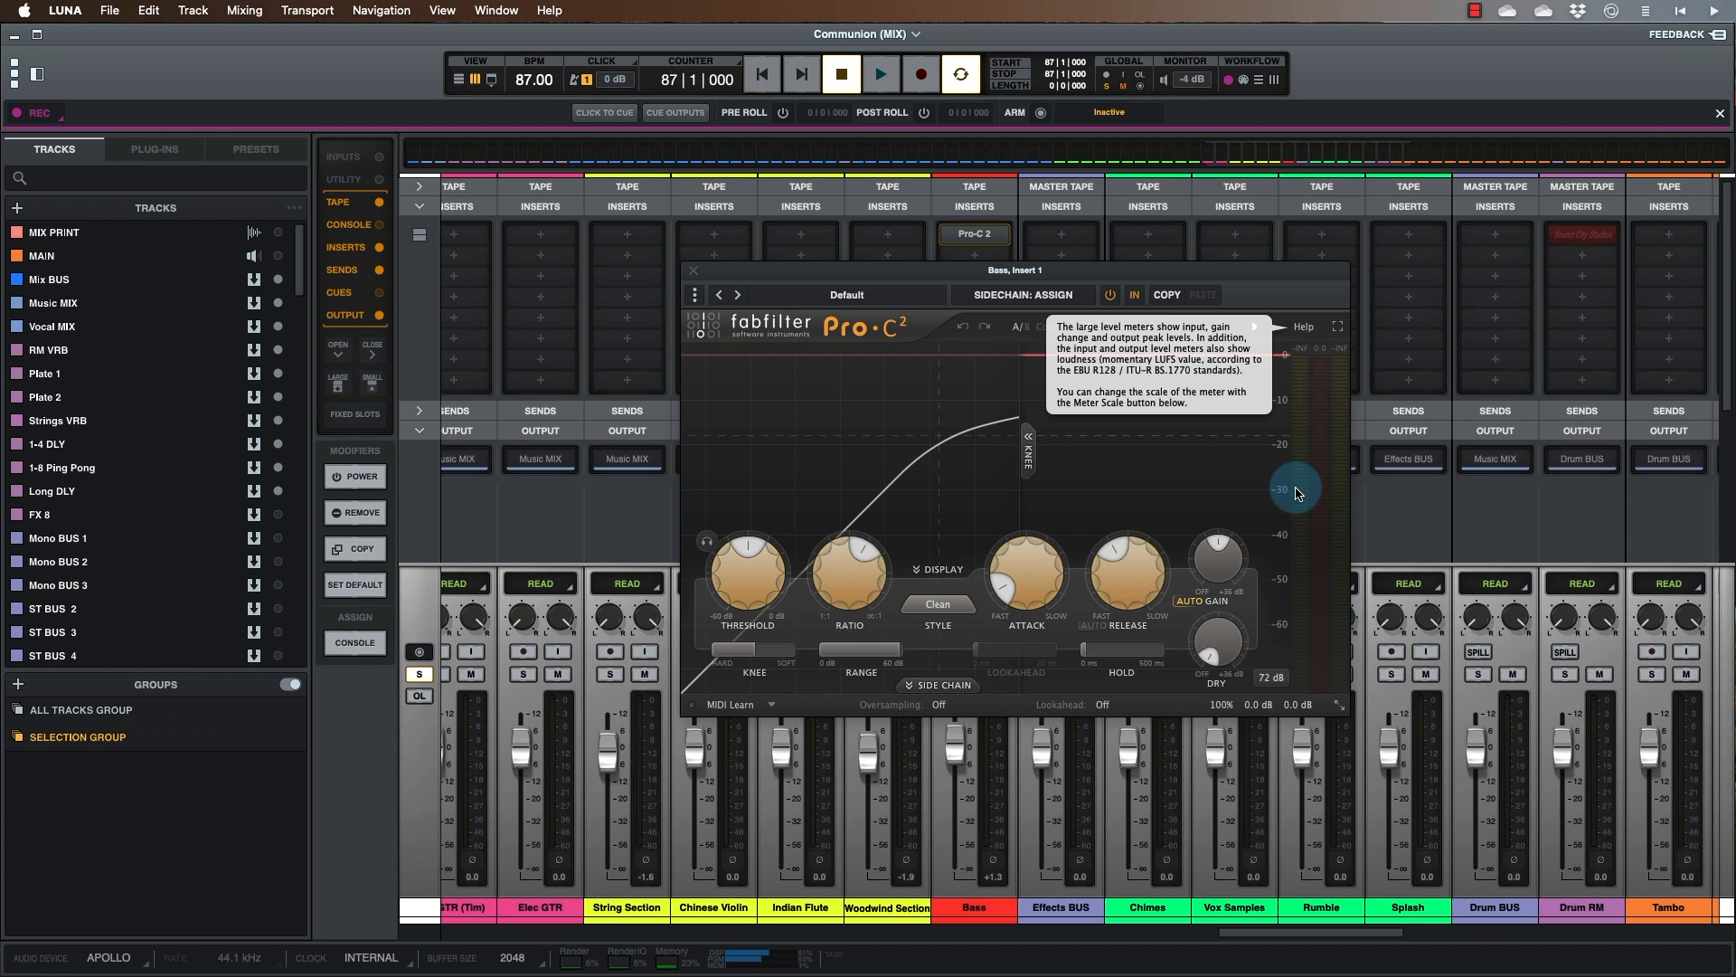
Locate the Kick track in the mixer and audition the bass loop, examining how Pro-C 2 compresses it without a sidechain source.
click(1437, 934)
drag(1438, 933, 1718, 933)
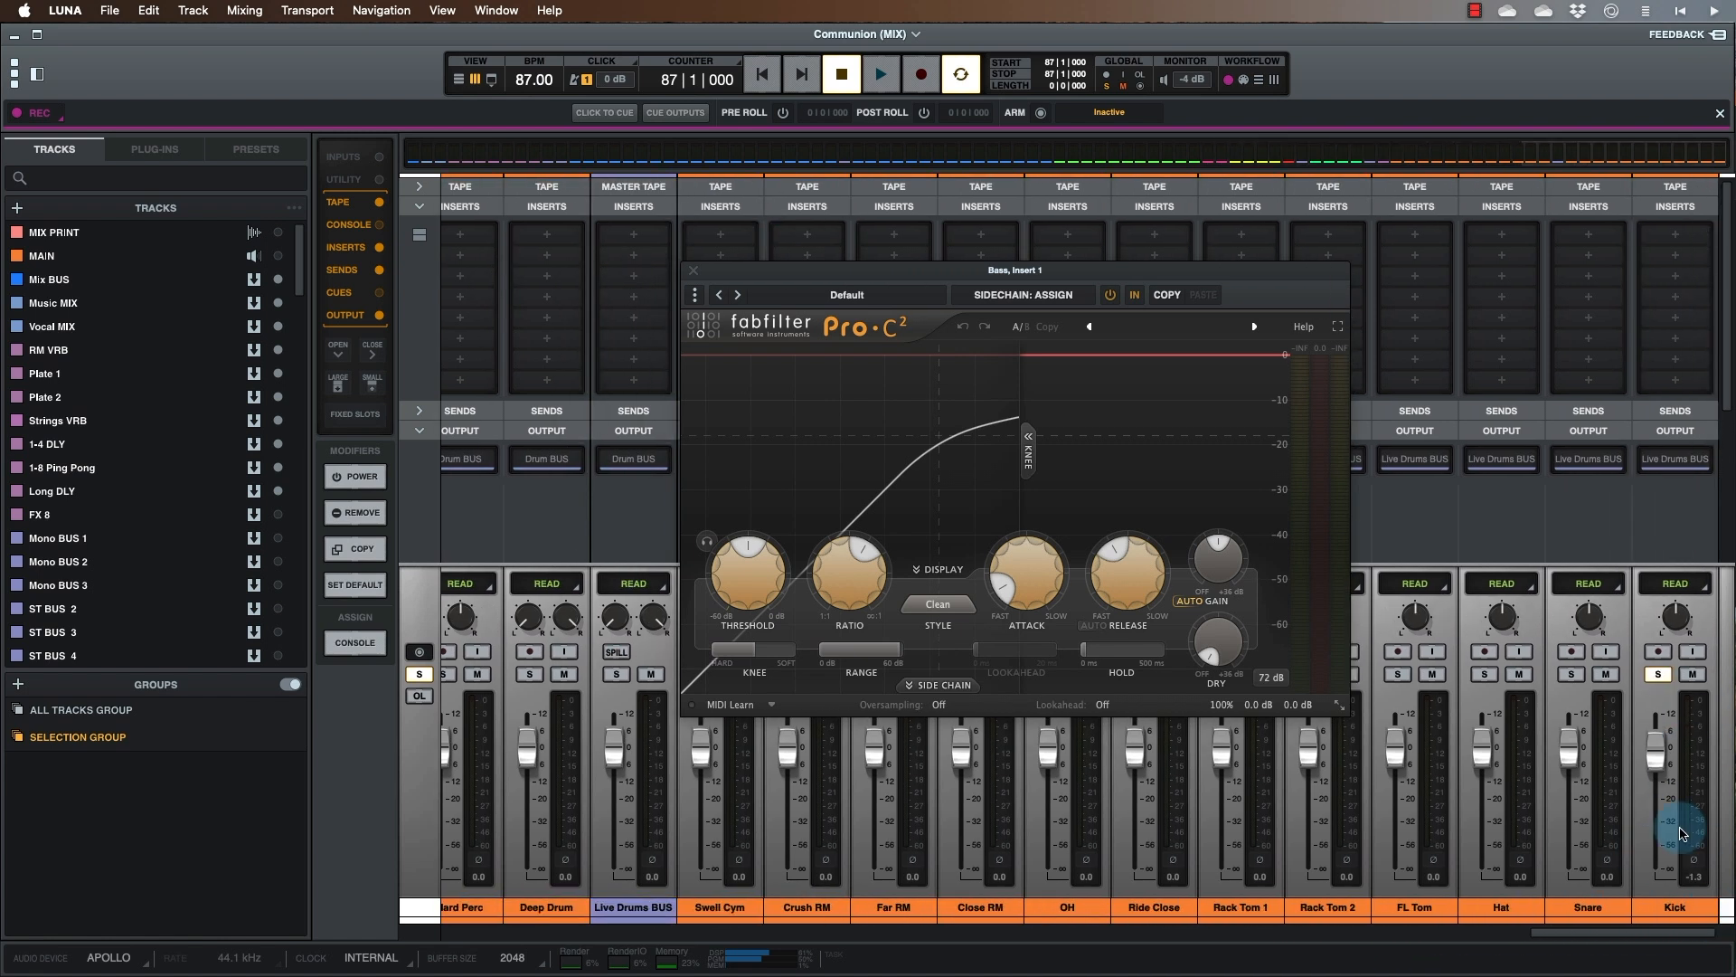
drag(1610, 936, 1284, 957)
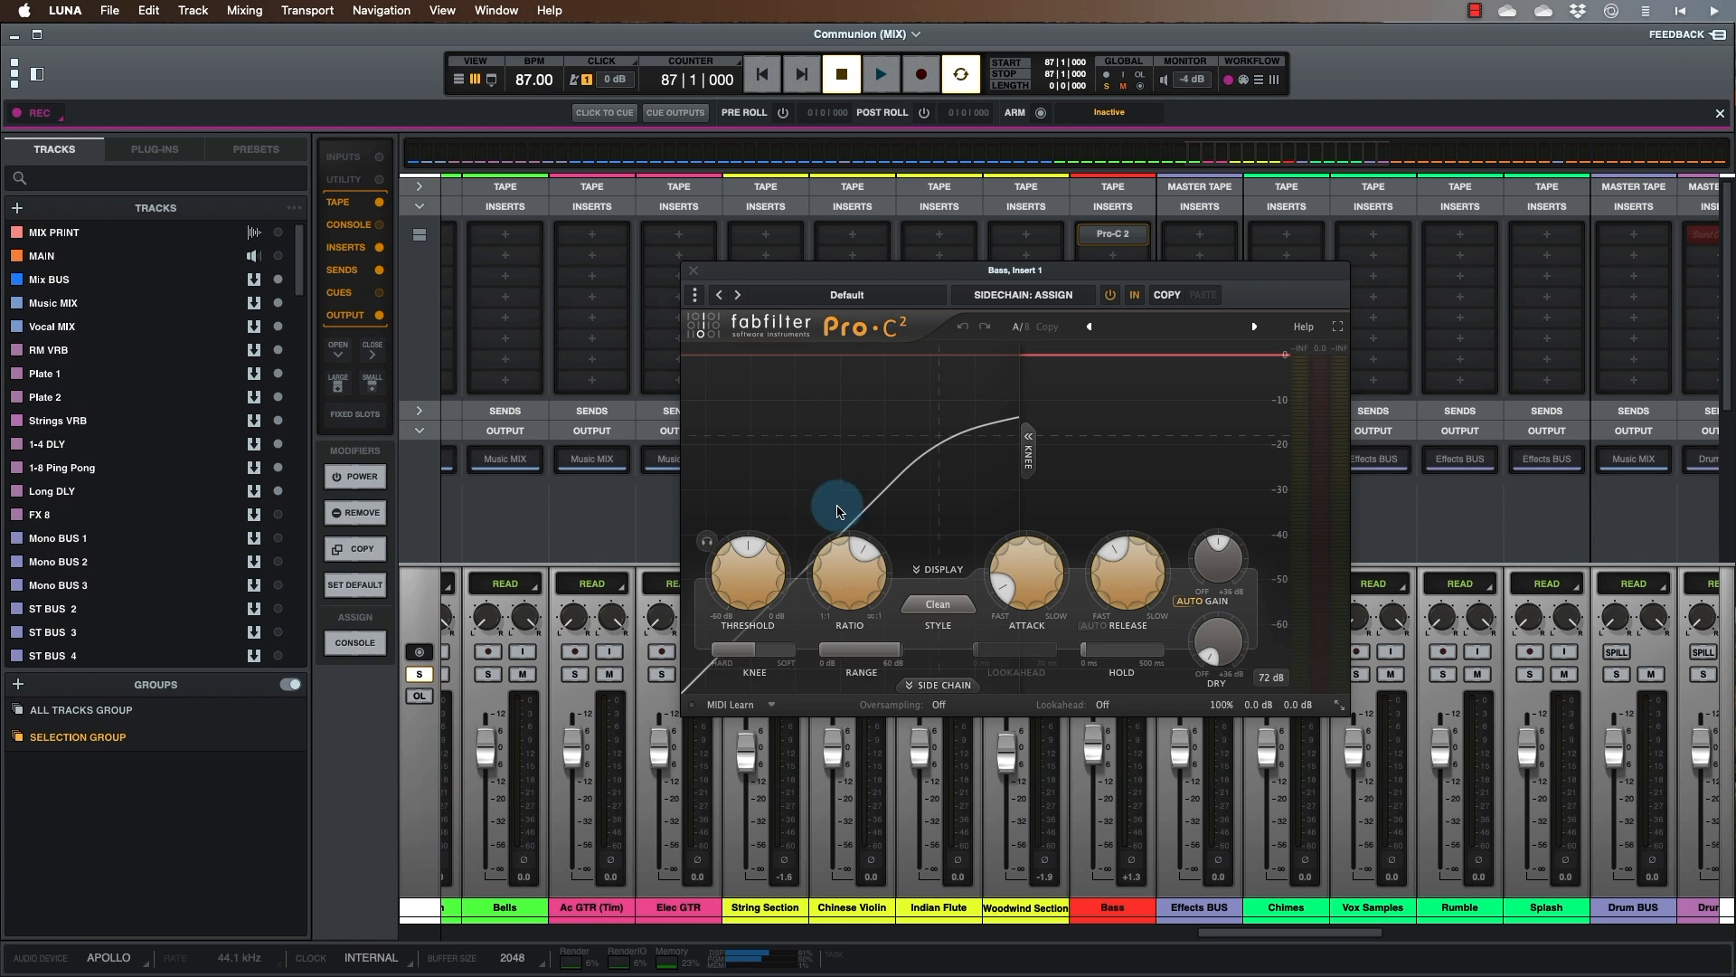
key(space)
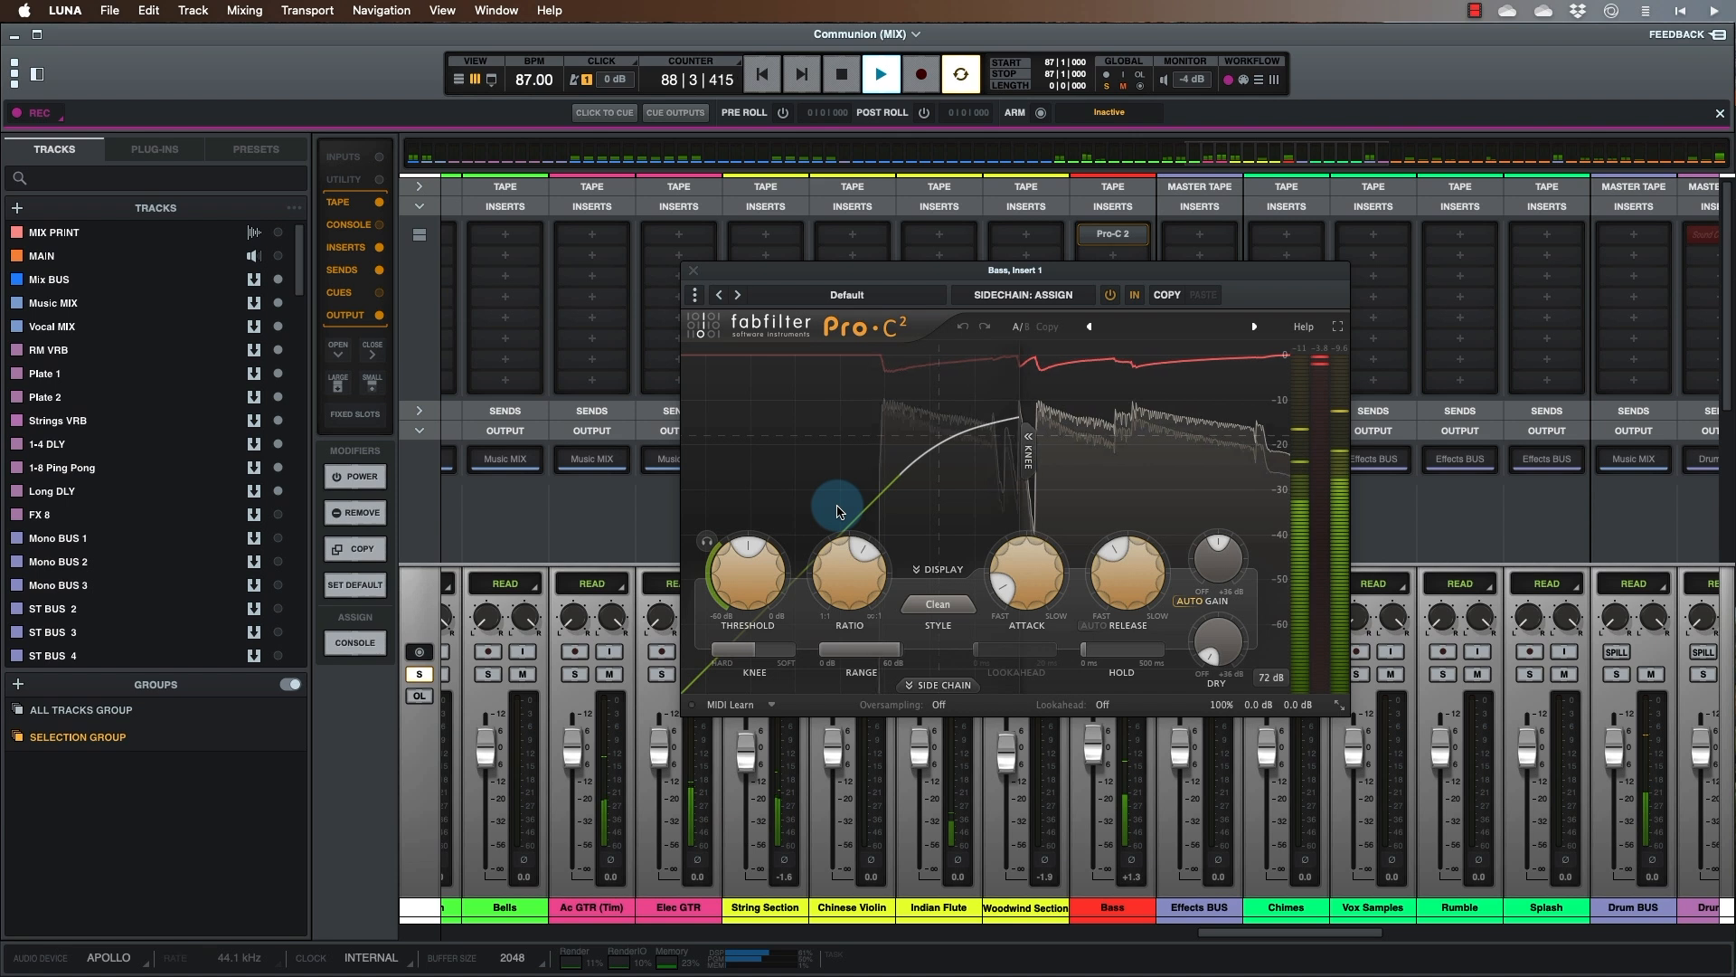
key(space)
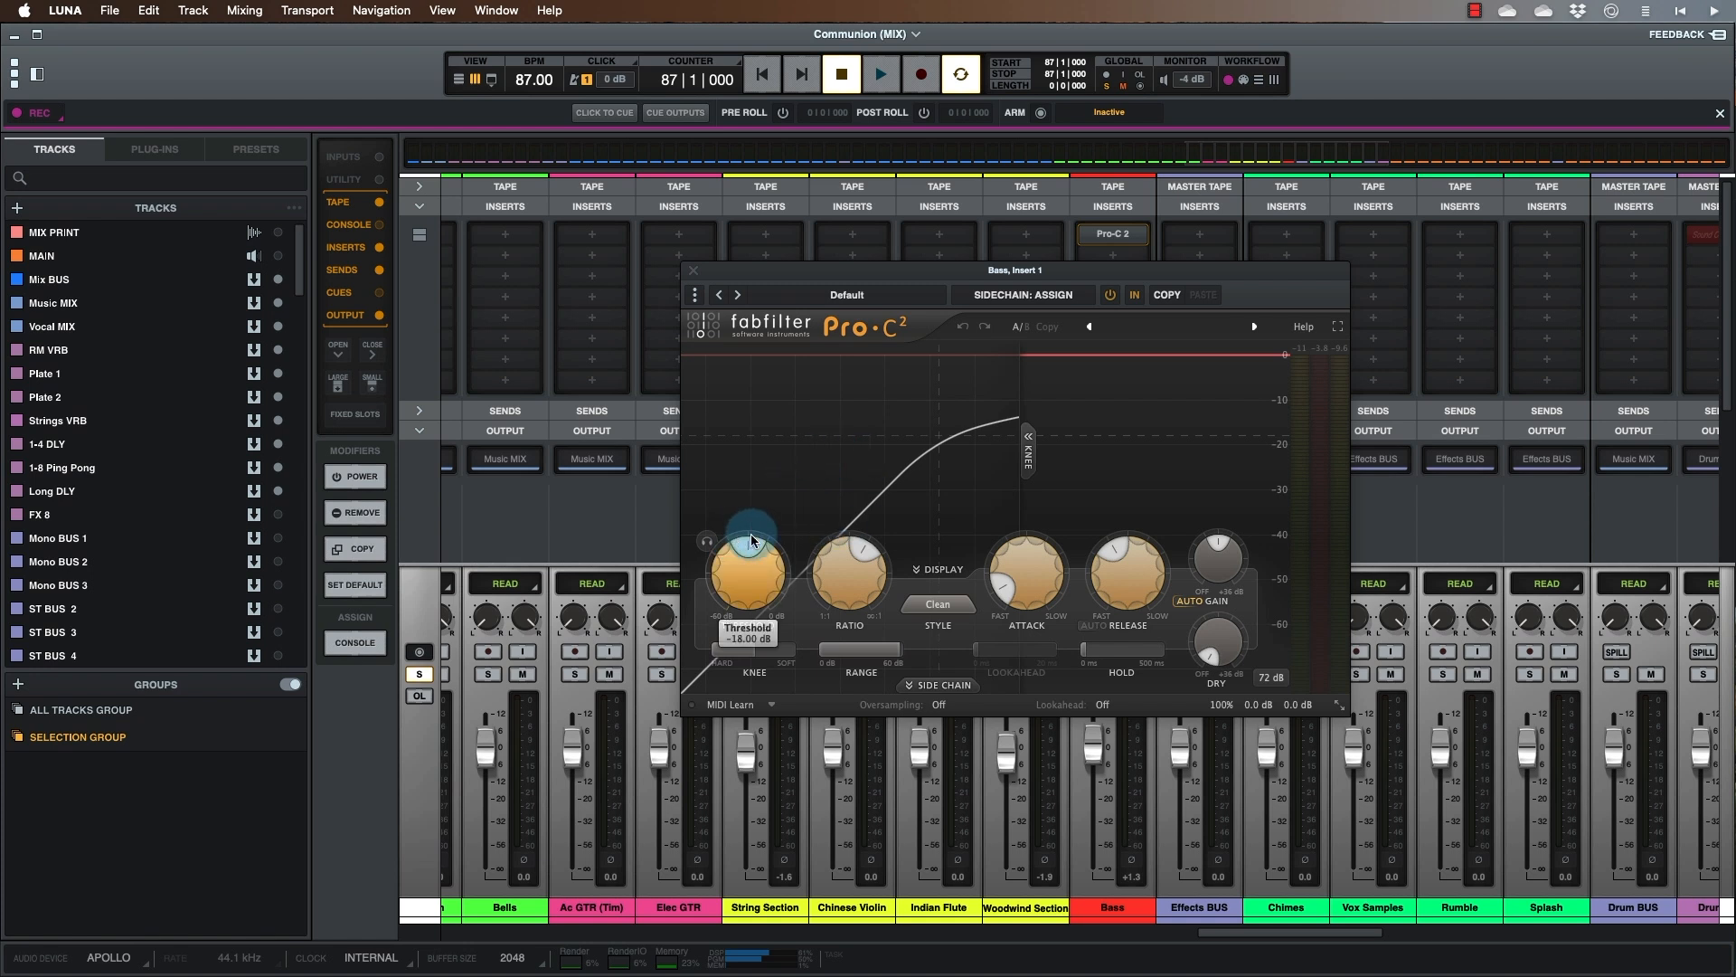
drag(817, 280, 833, 280)
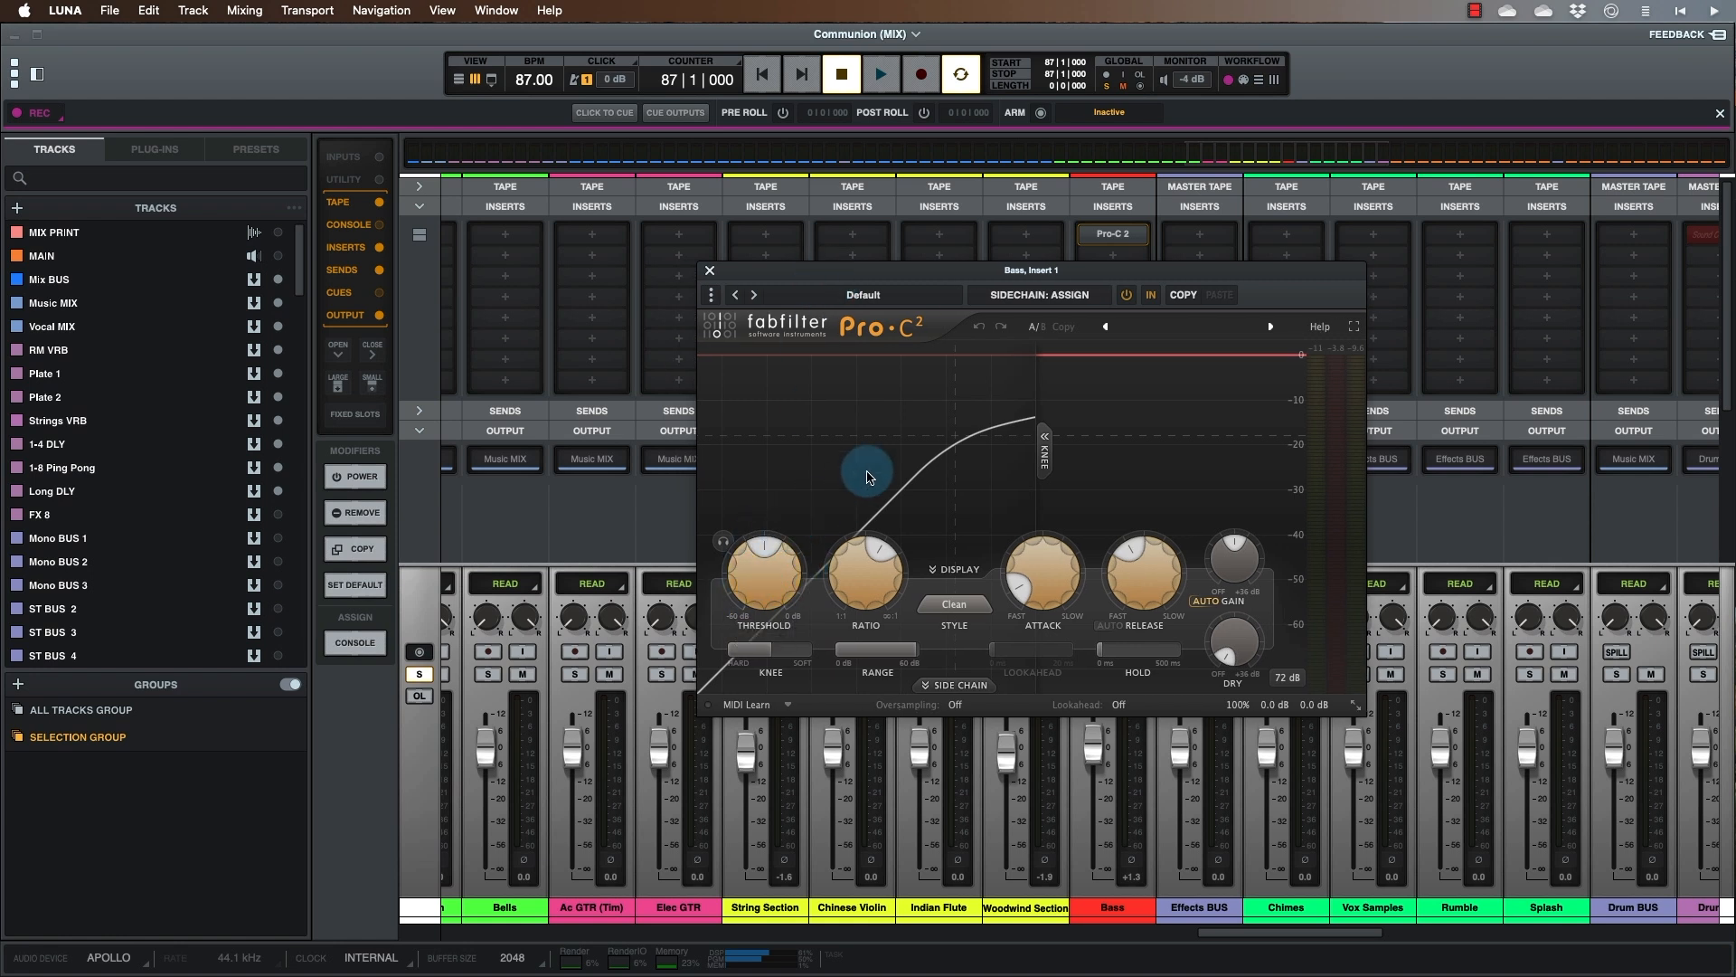
key(space)
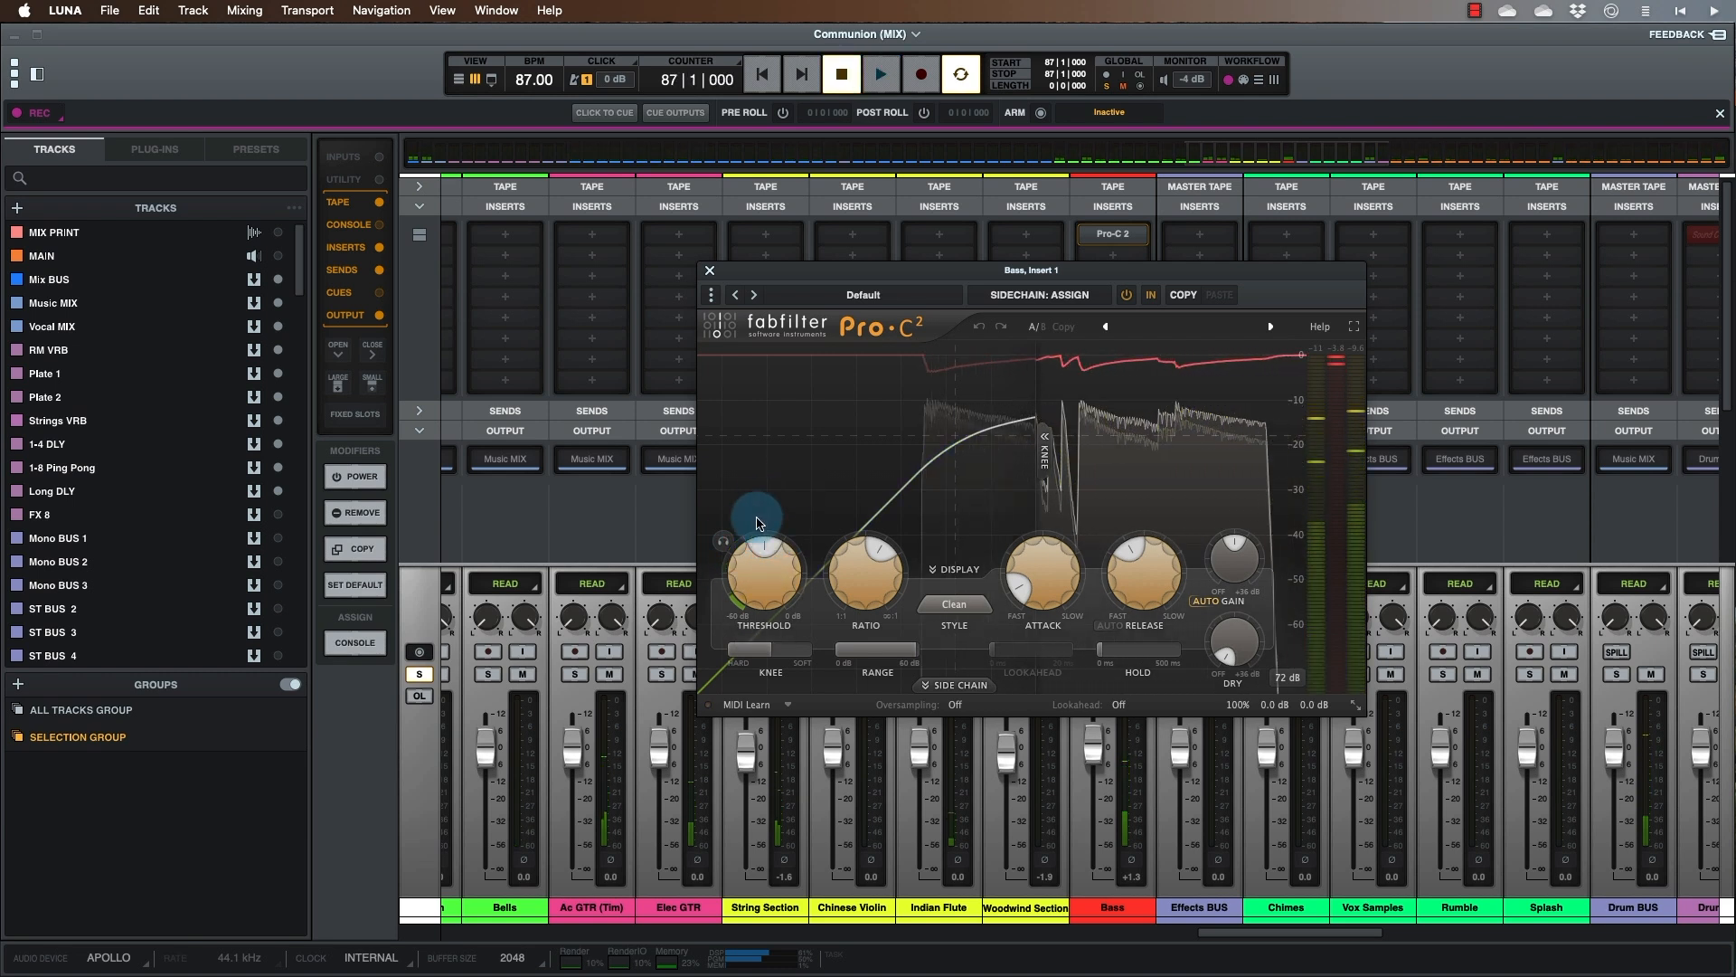
key(space)
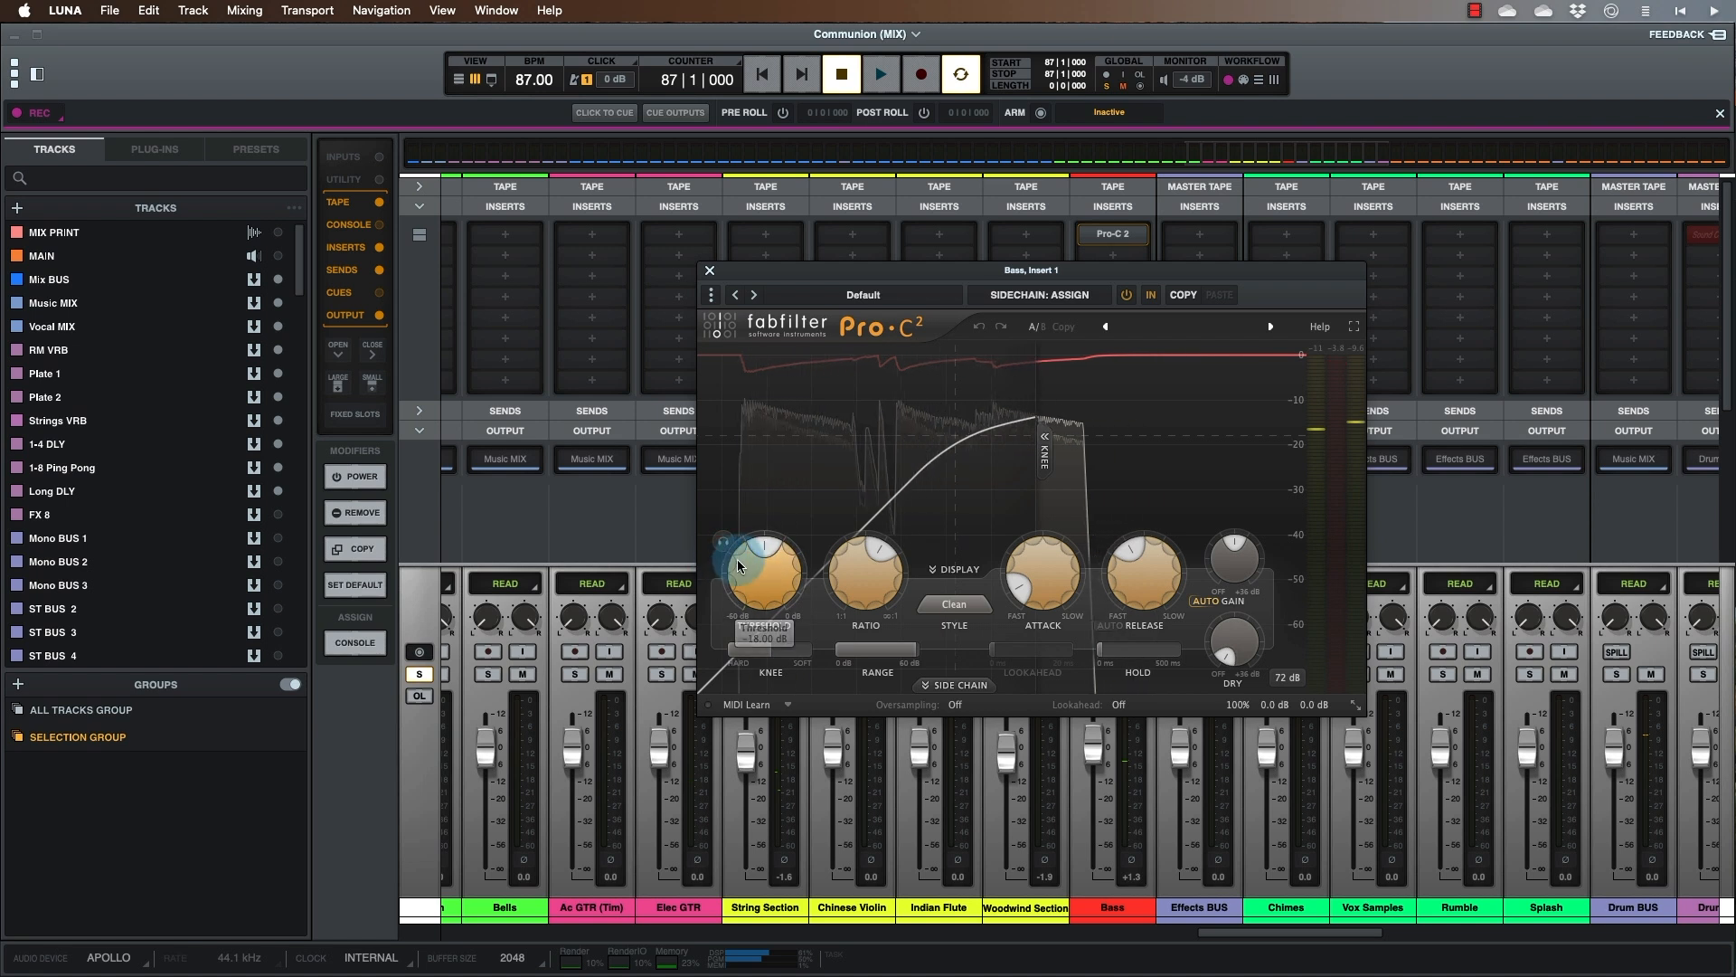
mouse_move(764, 542)
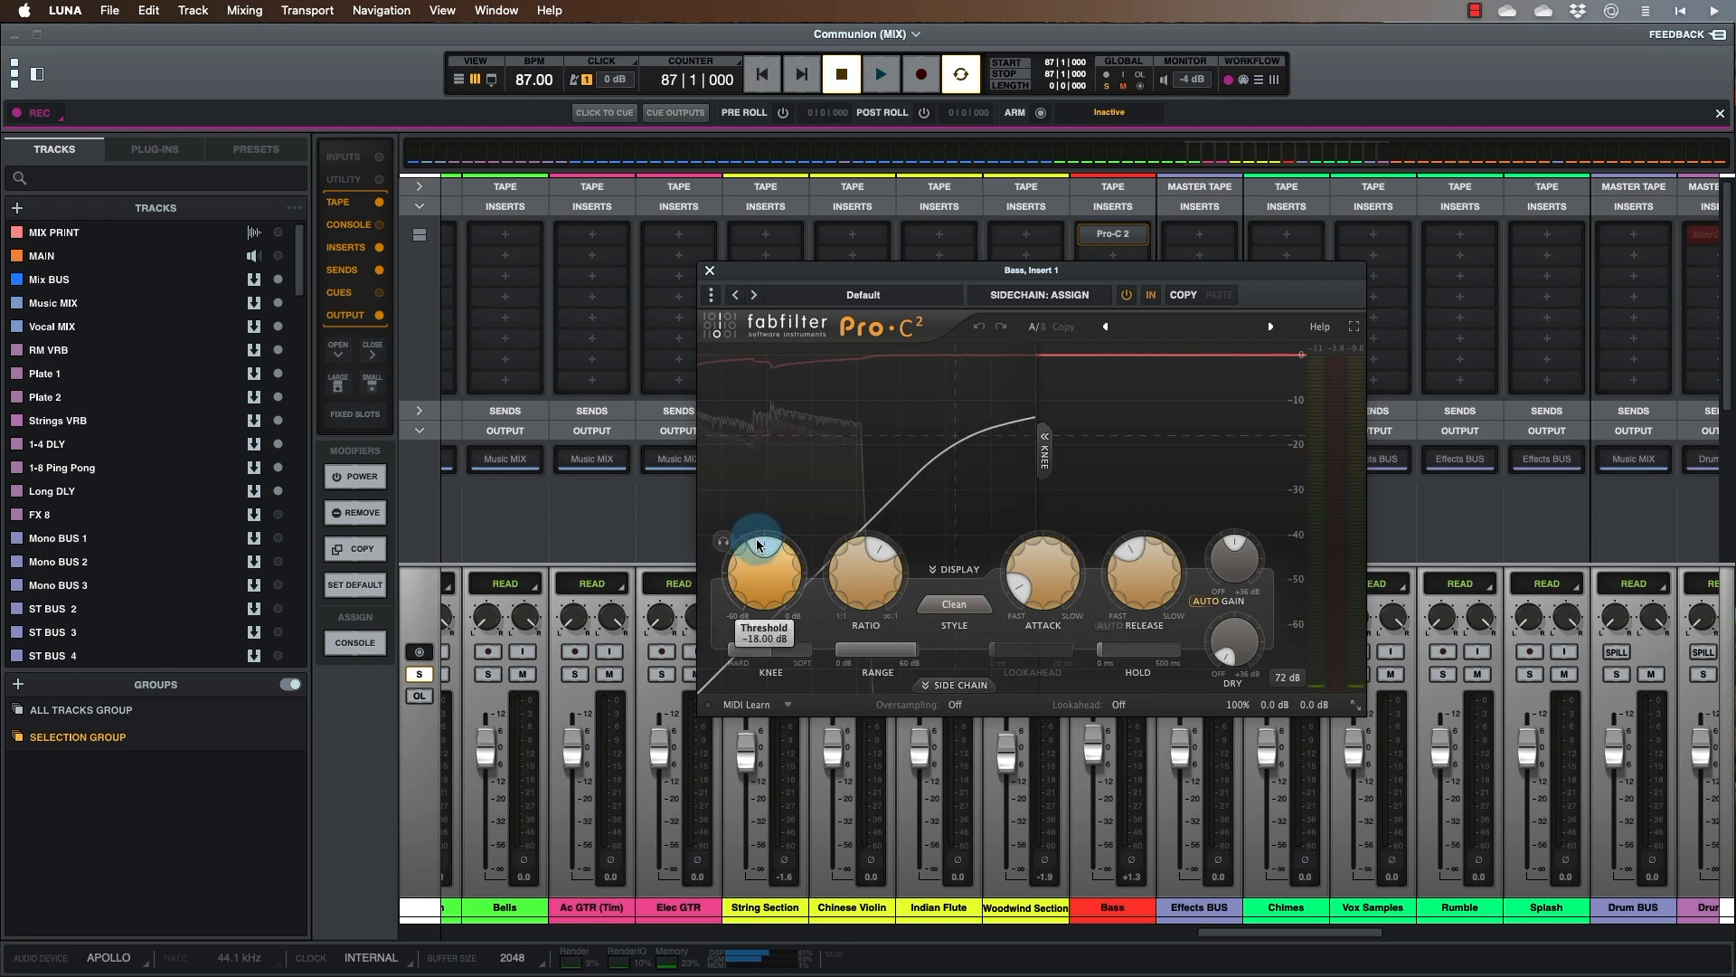
Assign the Kick track as the sidechain source of the bass compressor and set its trim to -7.0 dB.
click(1017, 298)
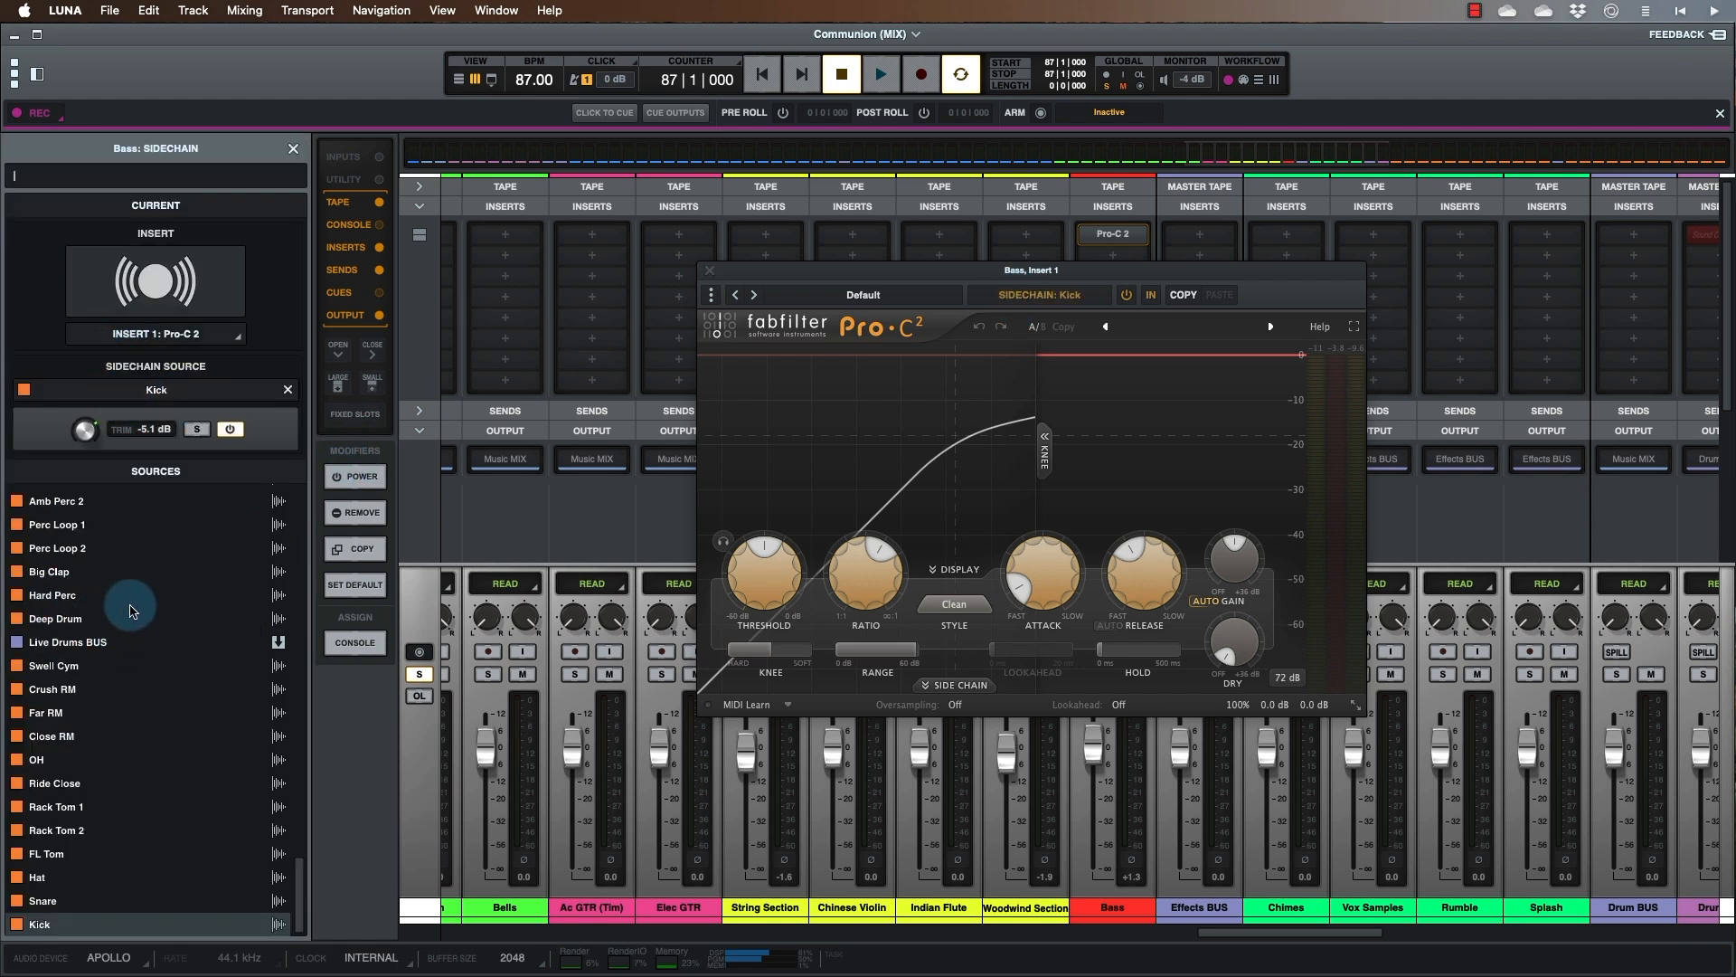
double_click(87, 434)
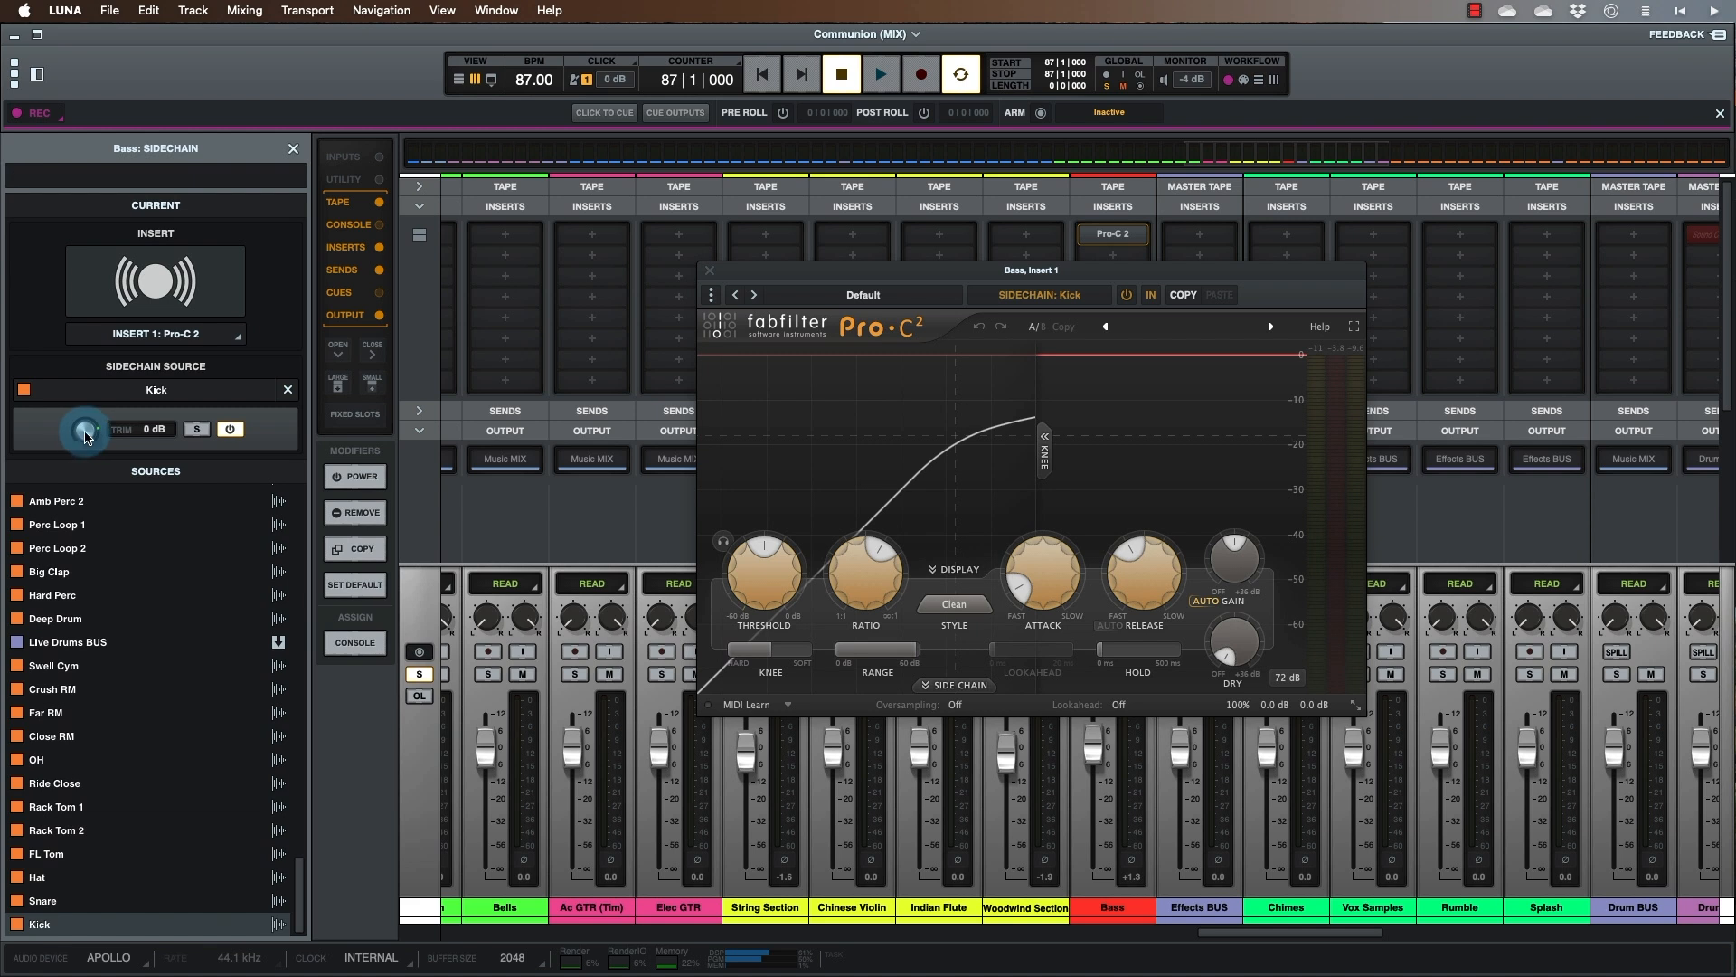
drag(83, 433, 398, 389)
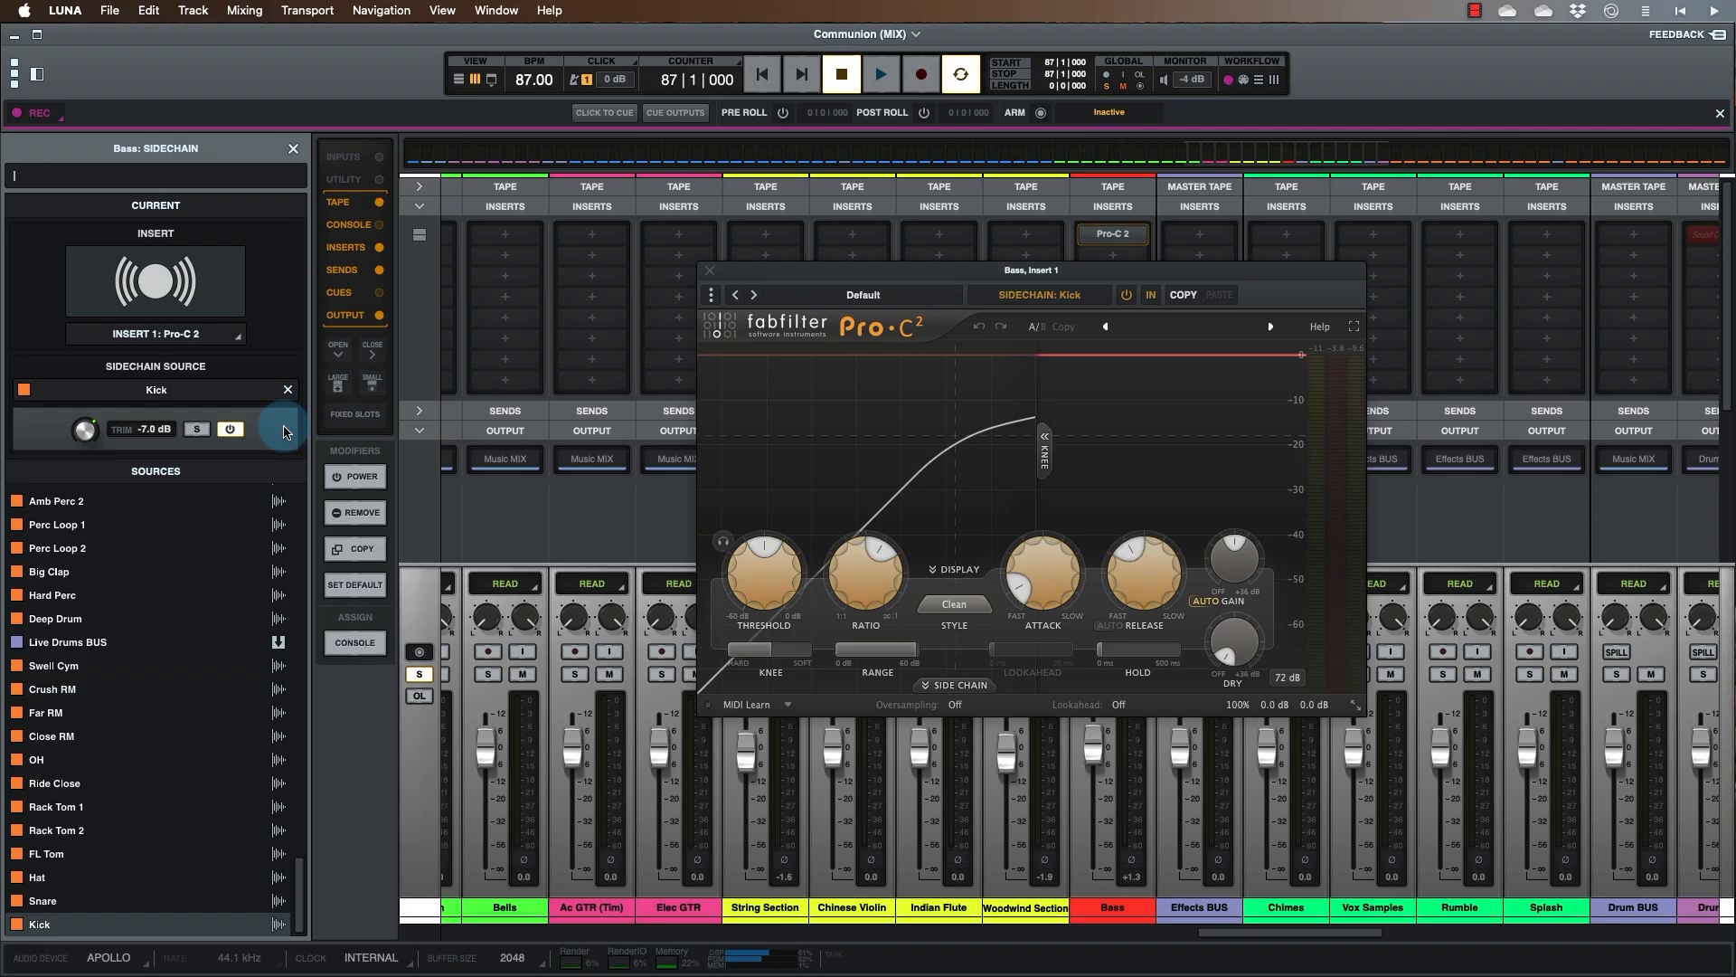
click(225, 434)
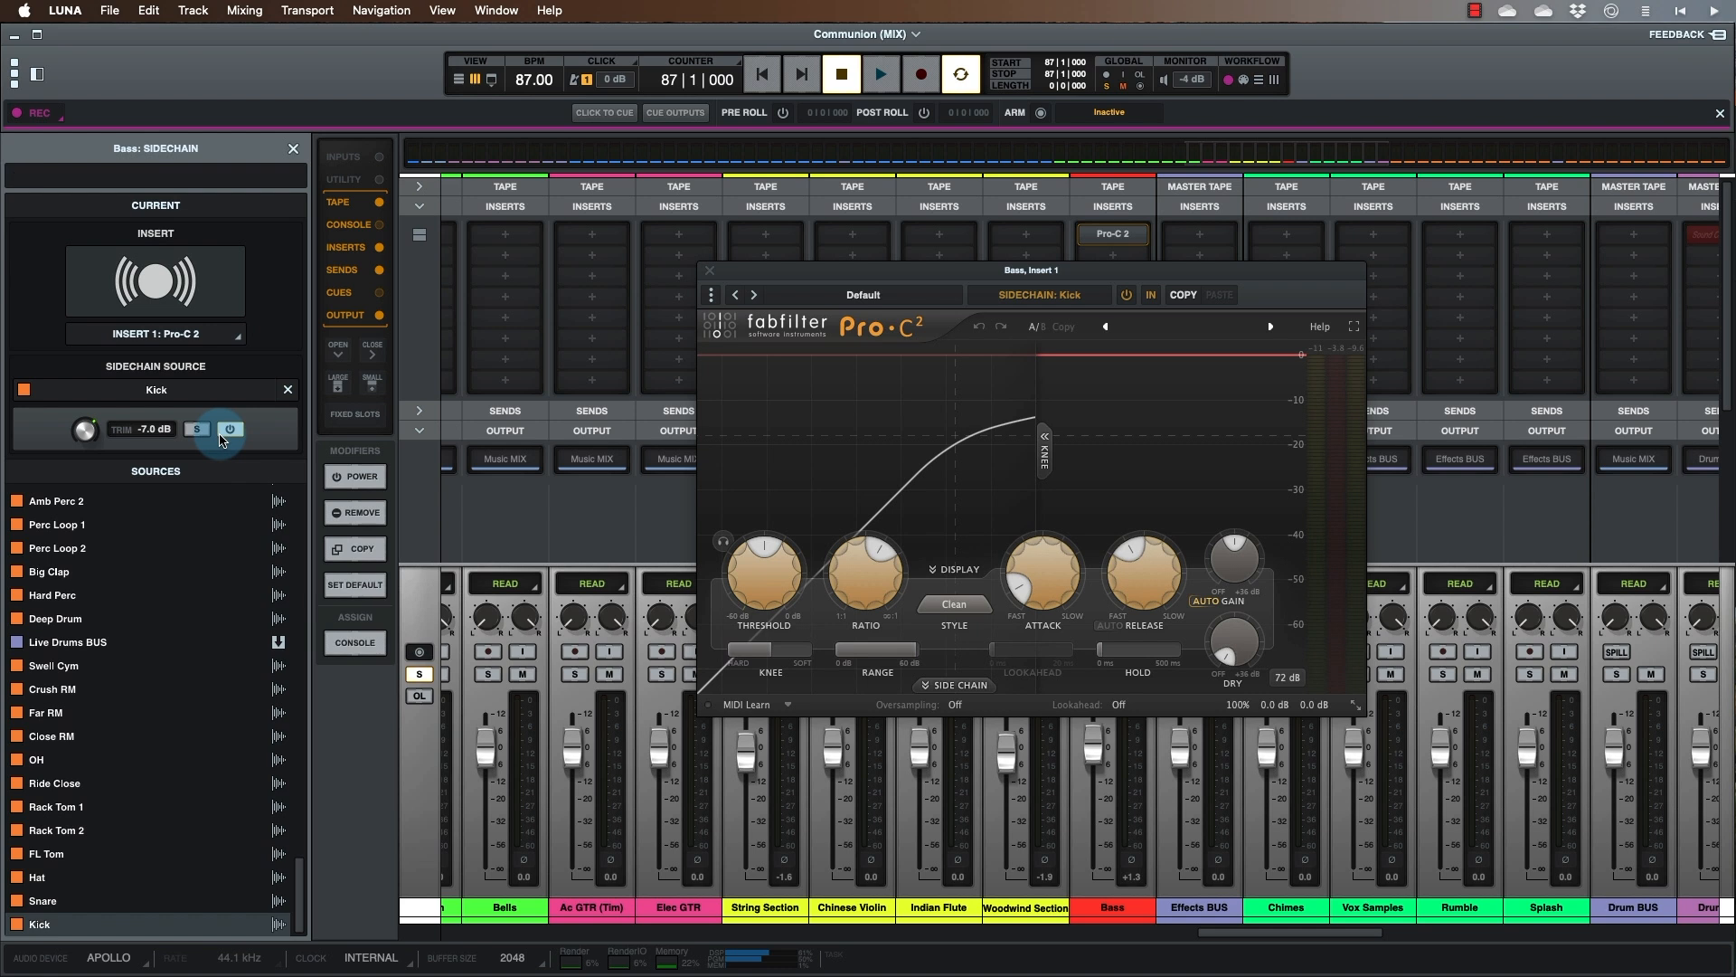
Switch Pro-C 2's side chain input to external and audition the kick triggering compression on the bass.
click(938, 691)
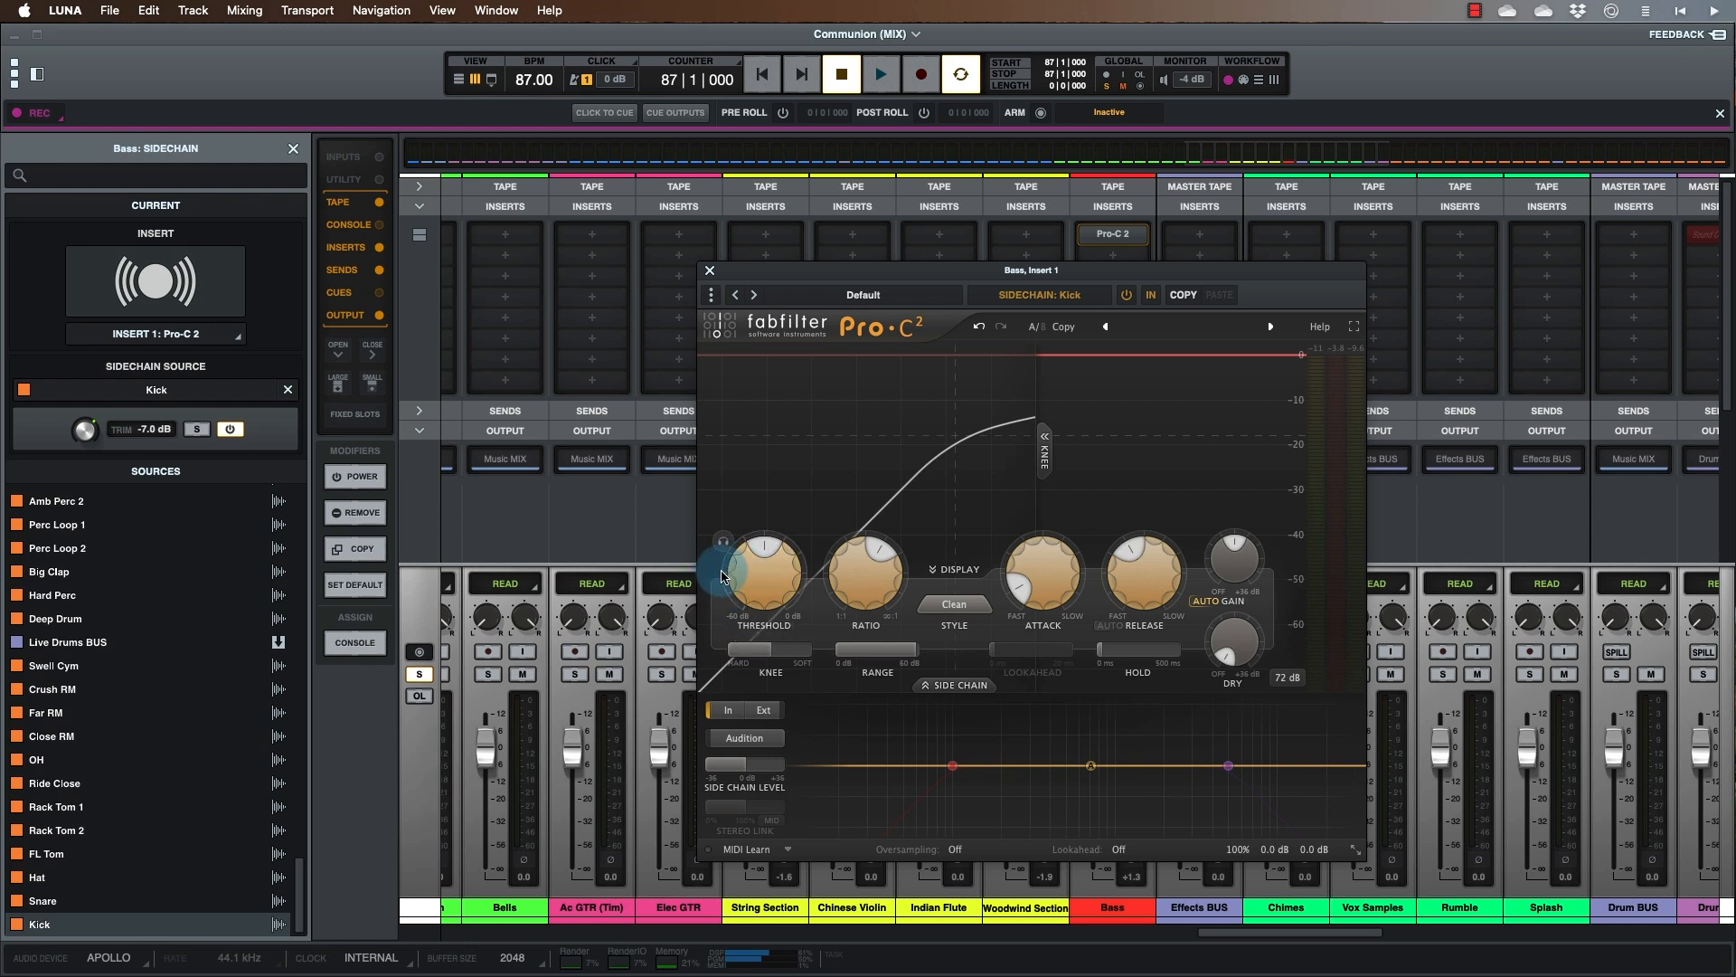
key(space)
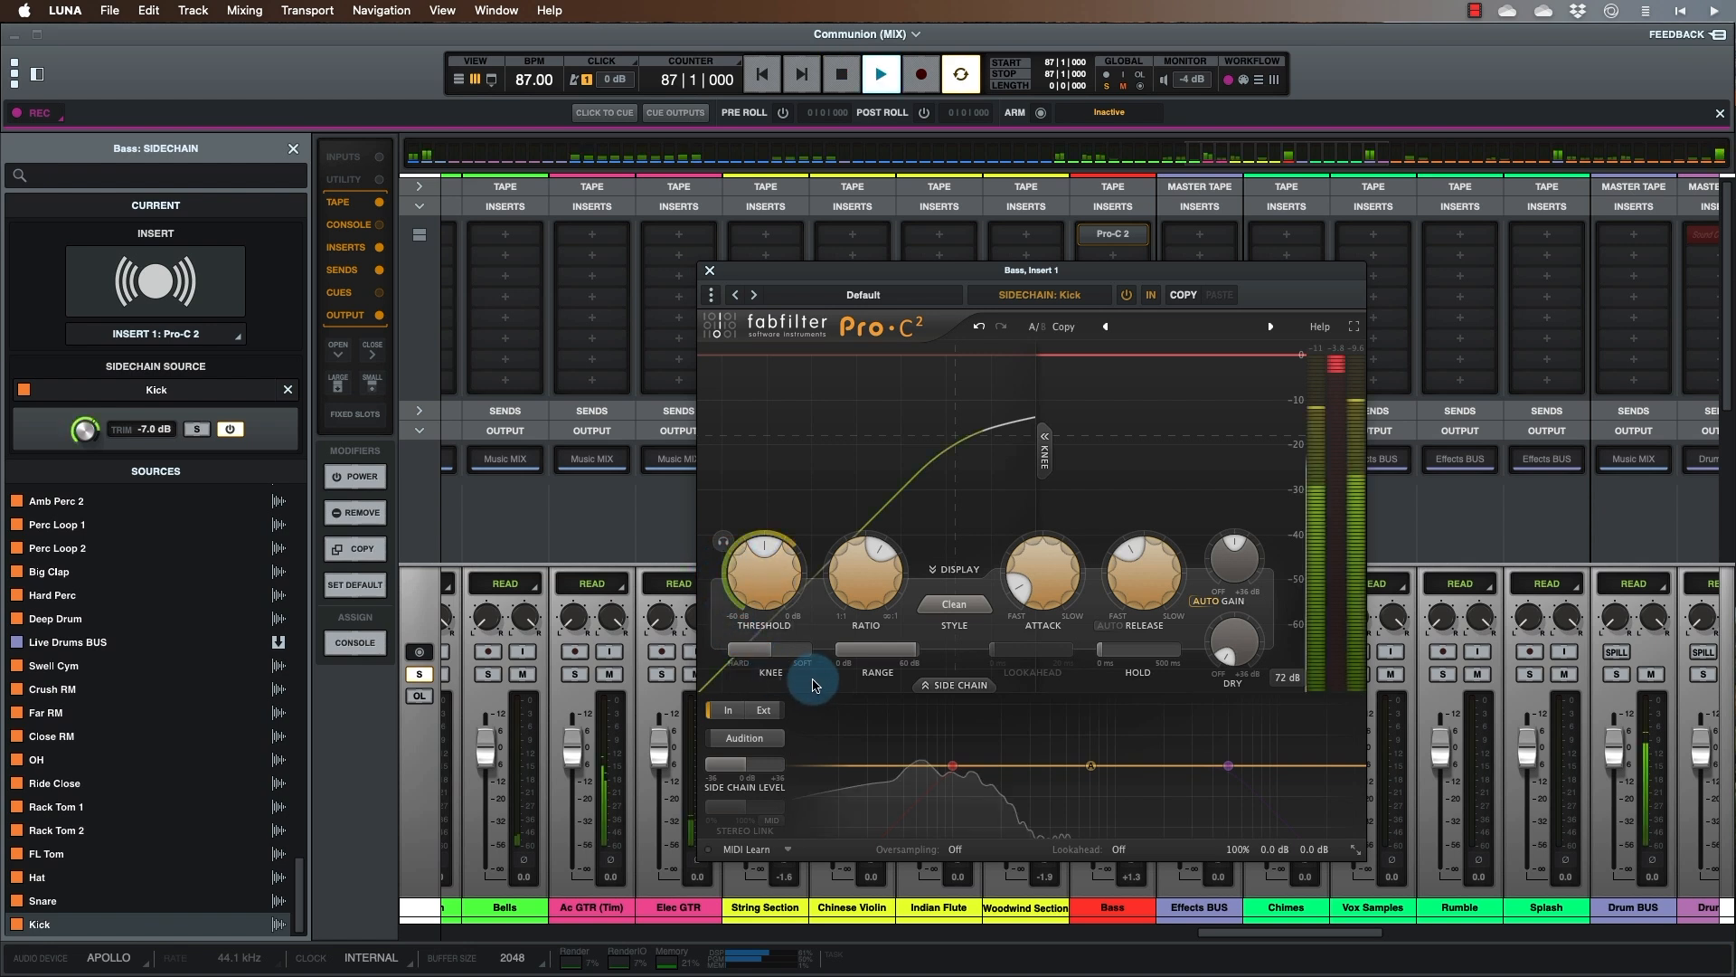
click(768, 711)
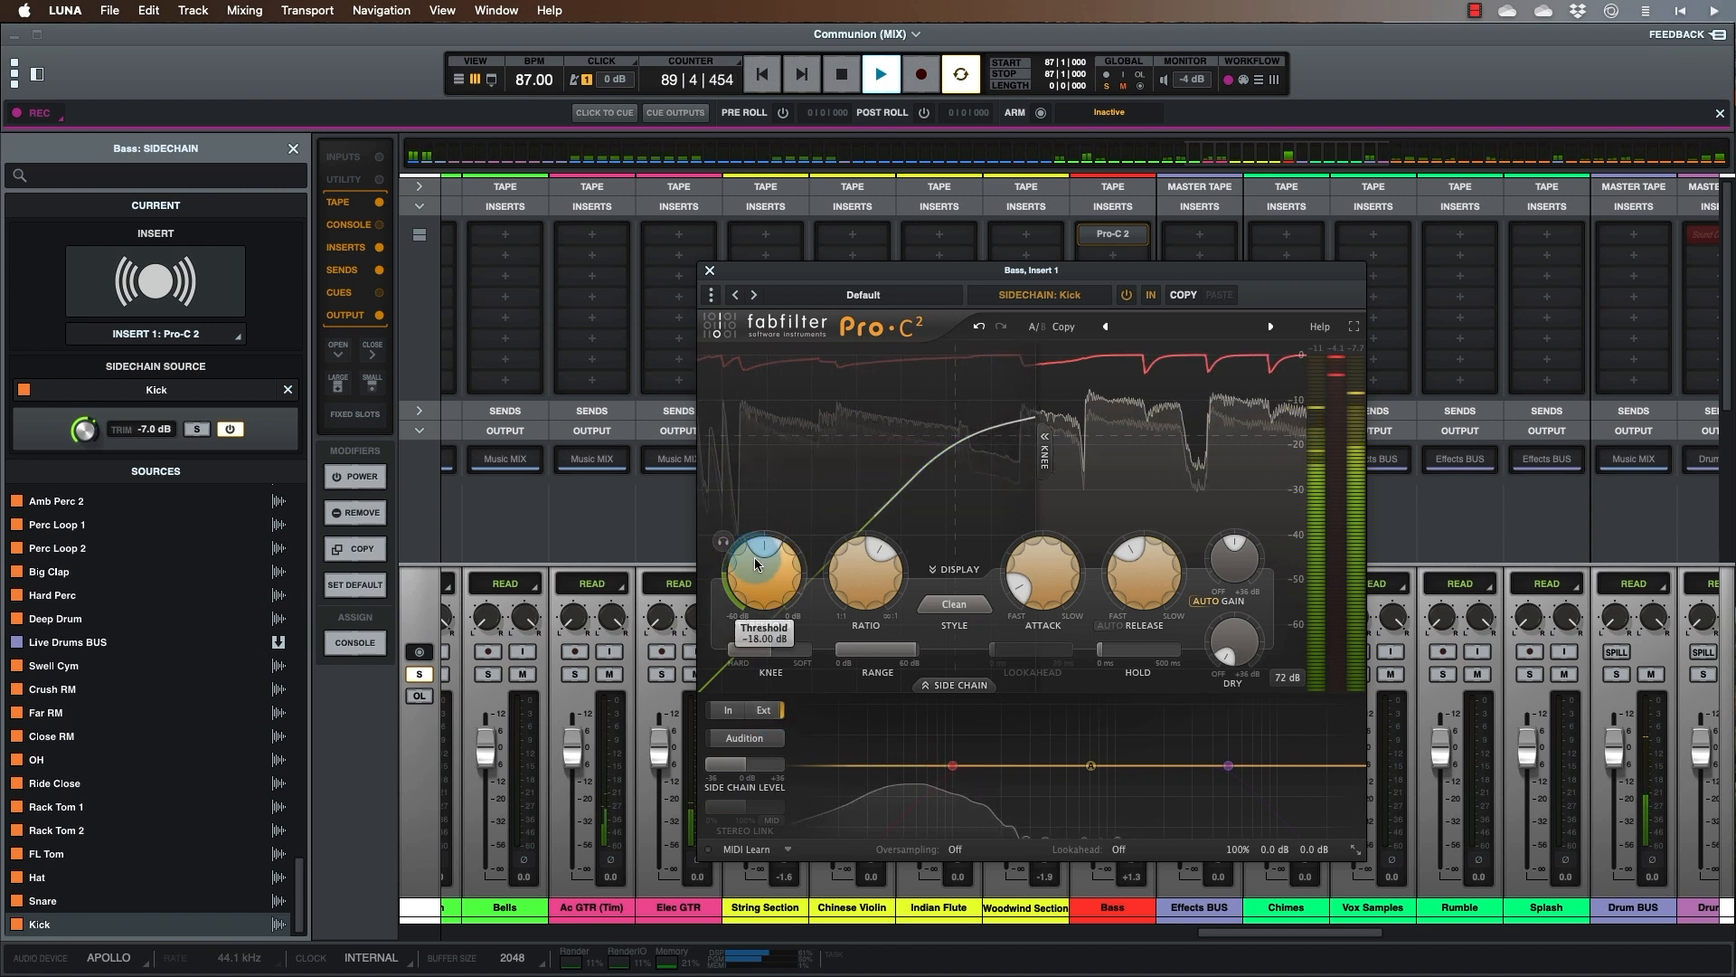
mouse_move(755, 563)
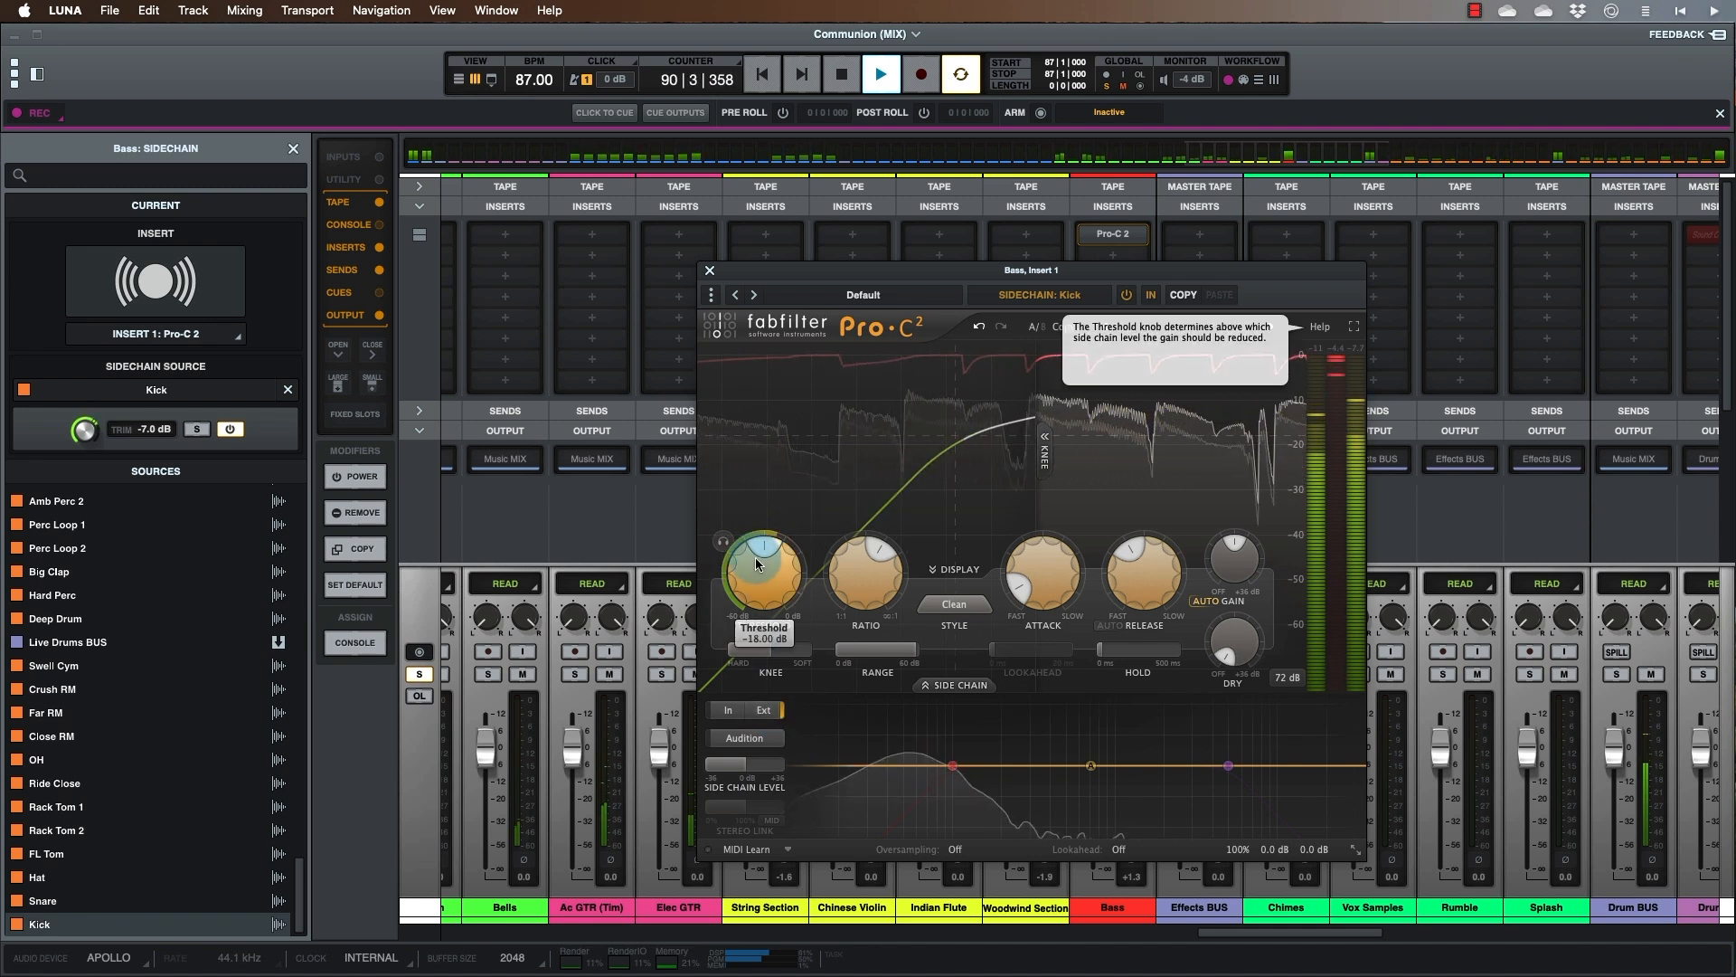
key(space)
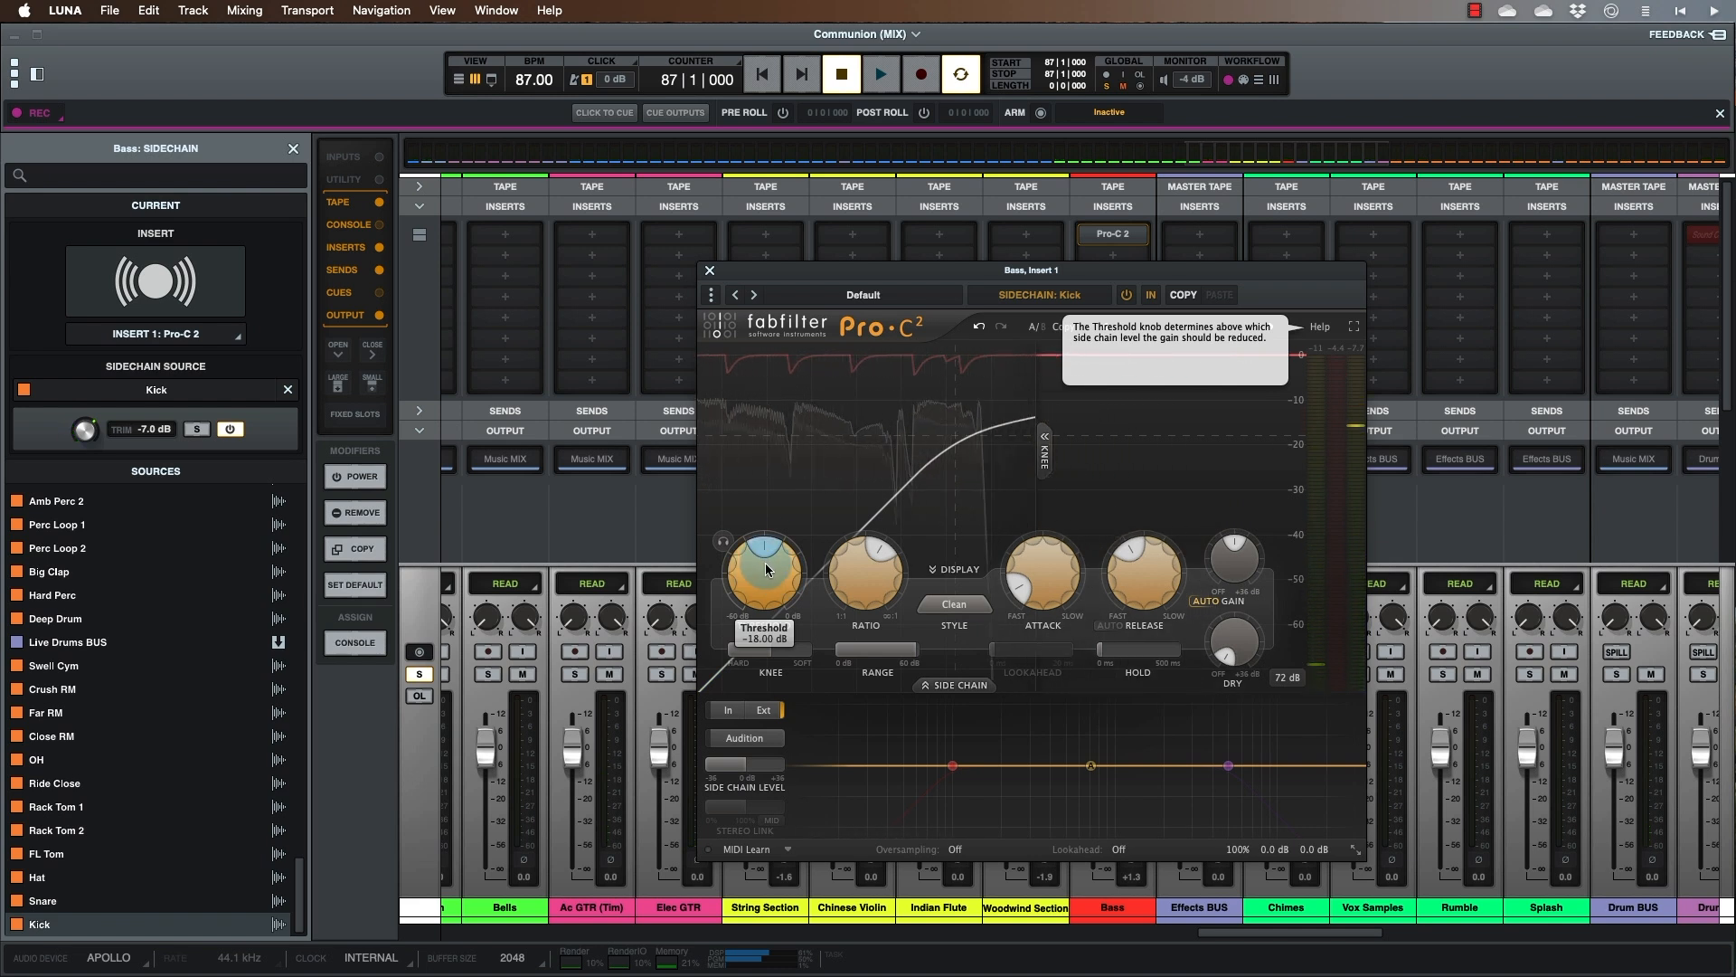
Raise the compressor threshold to -13.72 dB and turn off auto gain.
drag(766, 569, 766, 479)
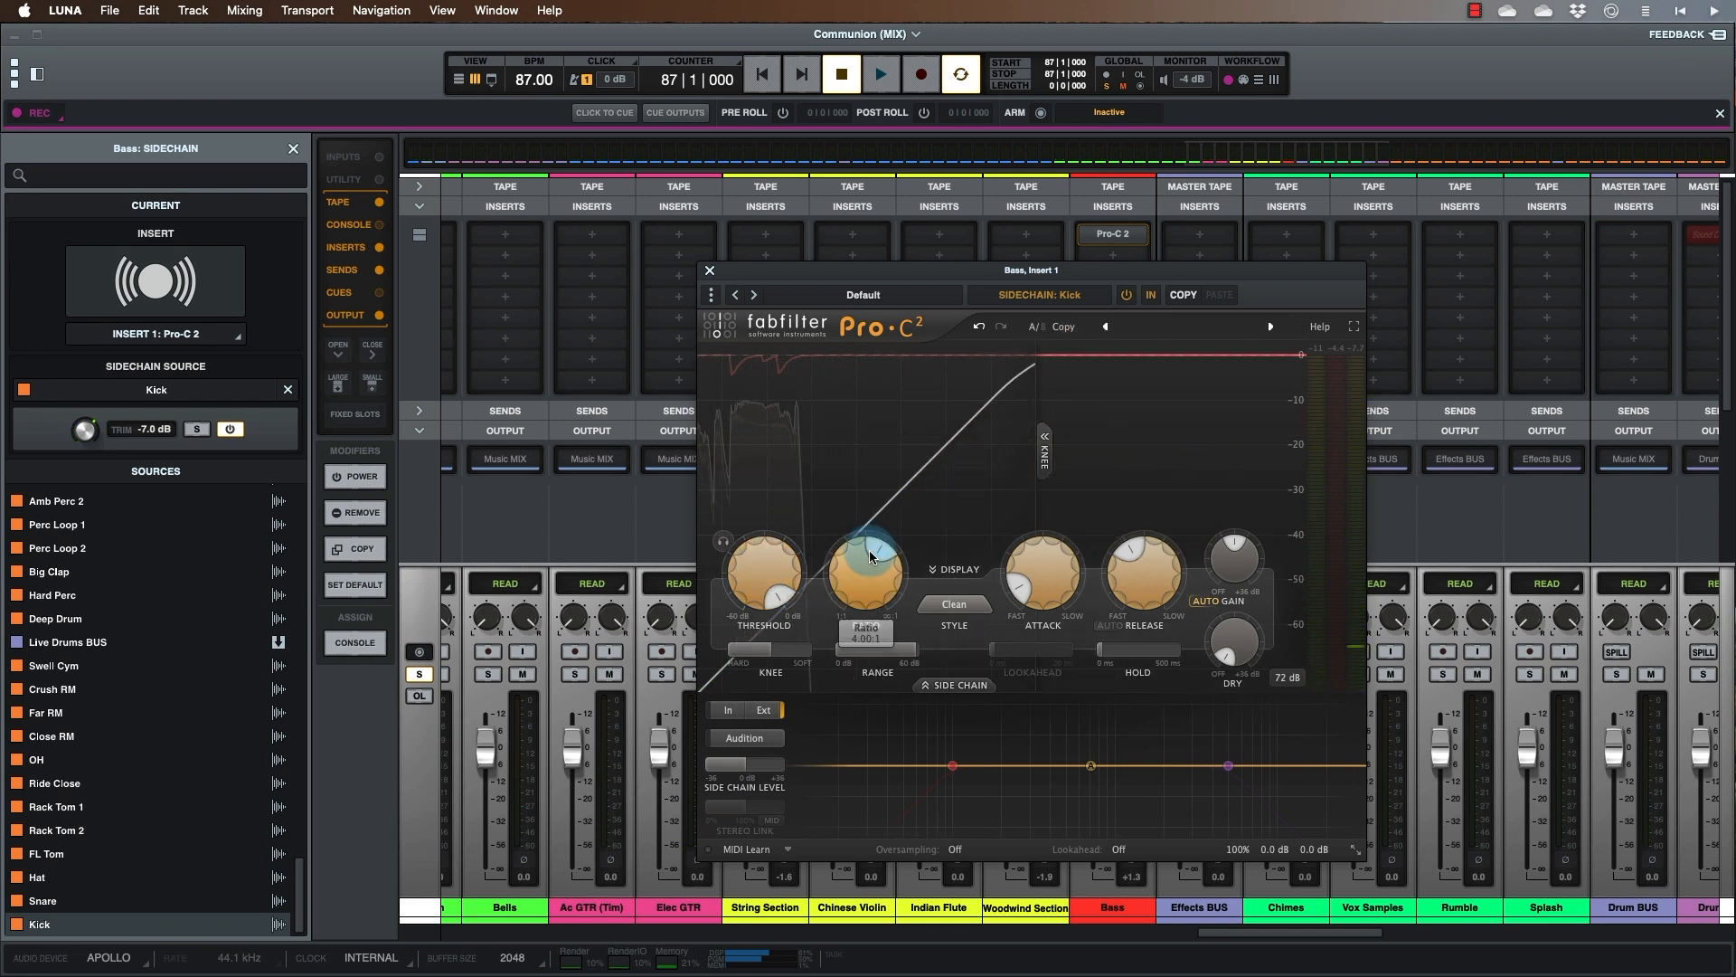
mouse_move(756, 581)
mouse_down()
mouse_move(740, 671)
mouse_move(765, 588)
mouse_up()
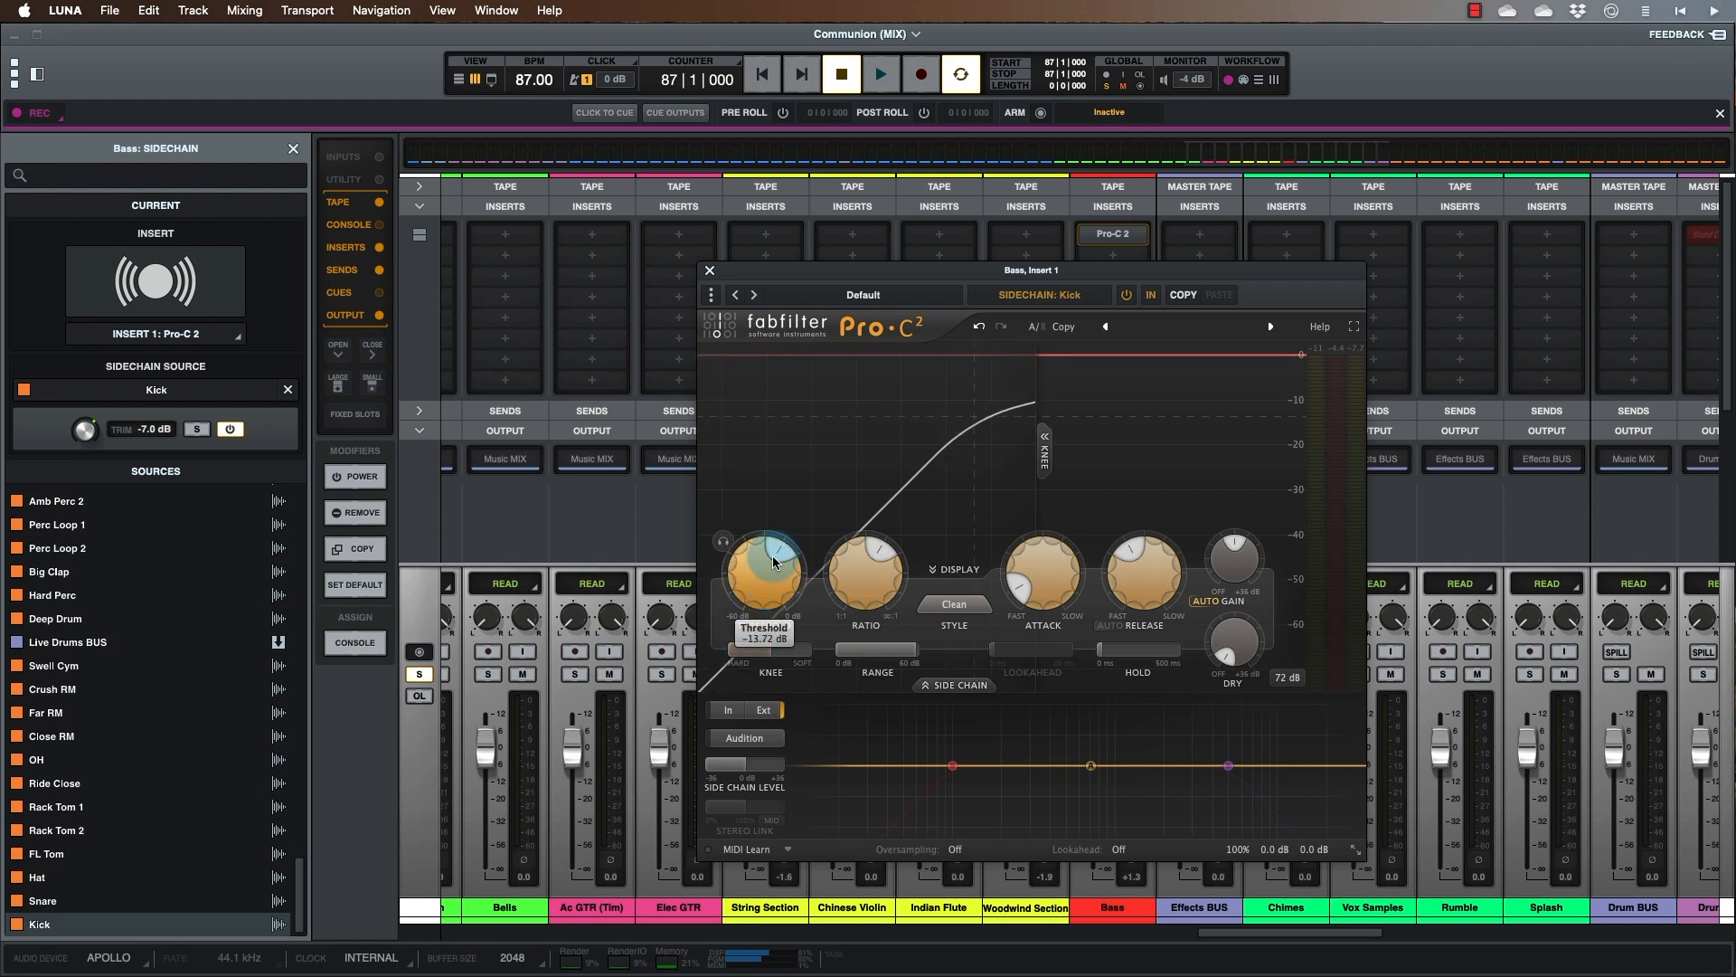
click(871, 657)
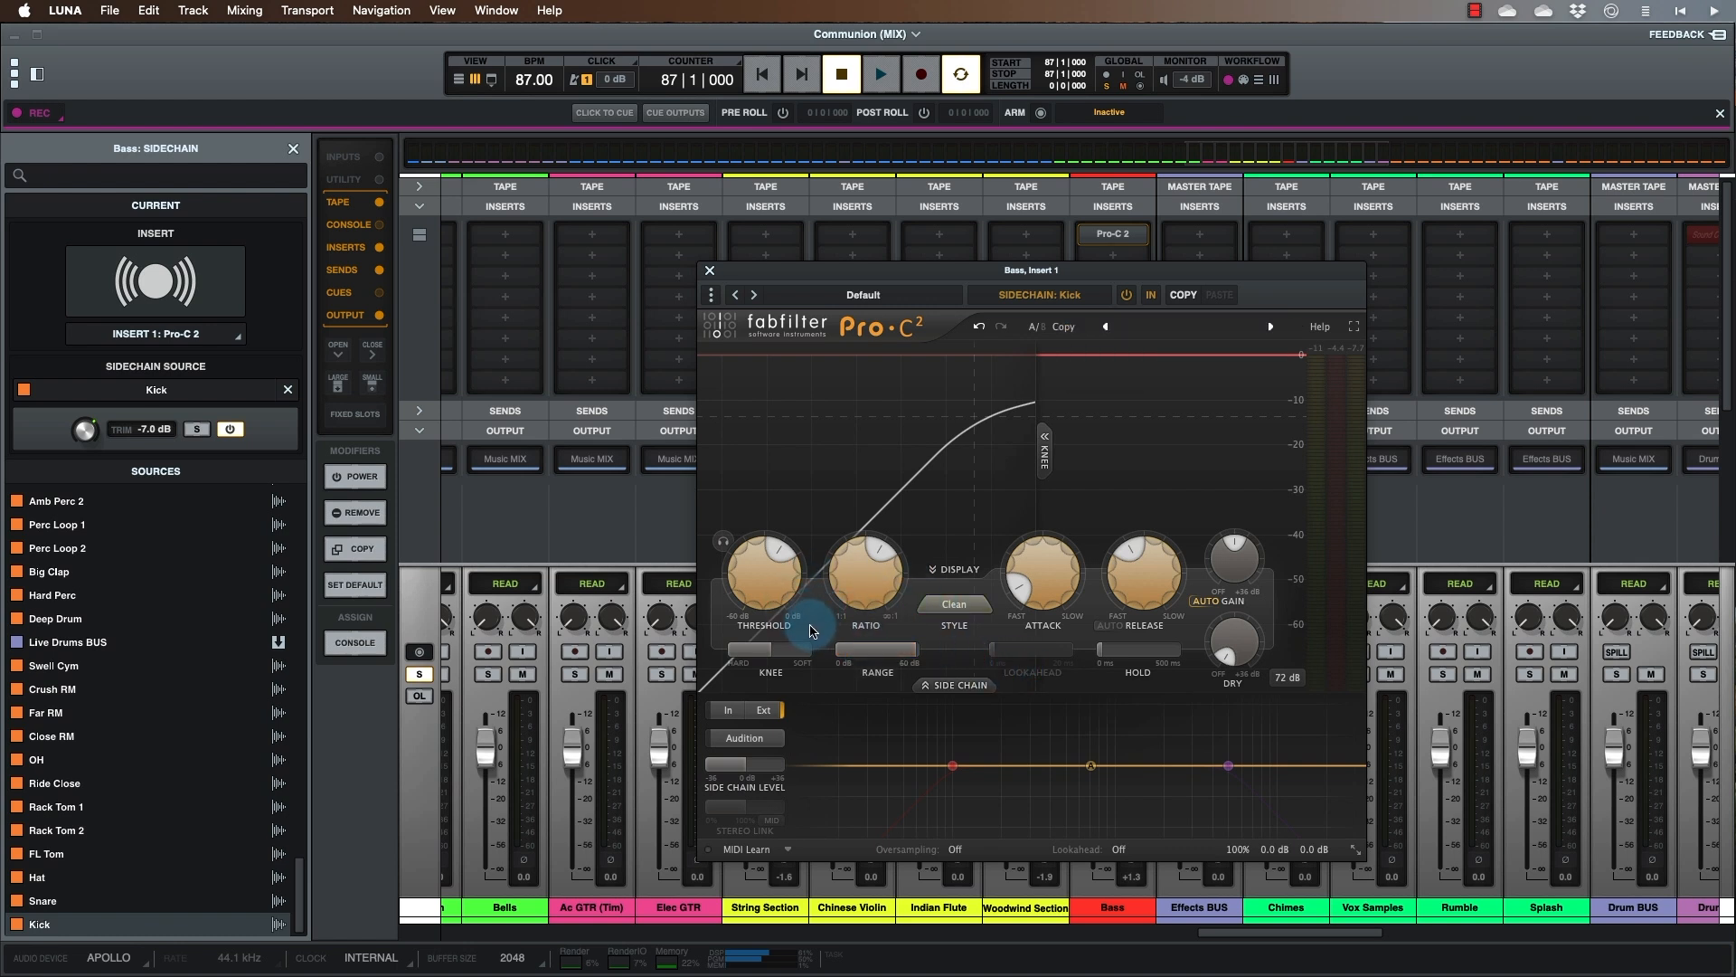
mouse_move(773, 597)
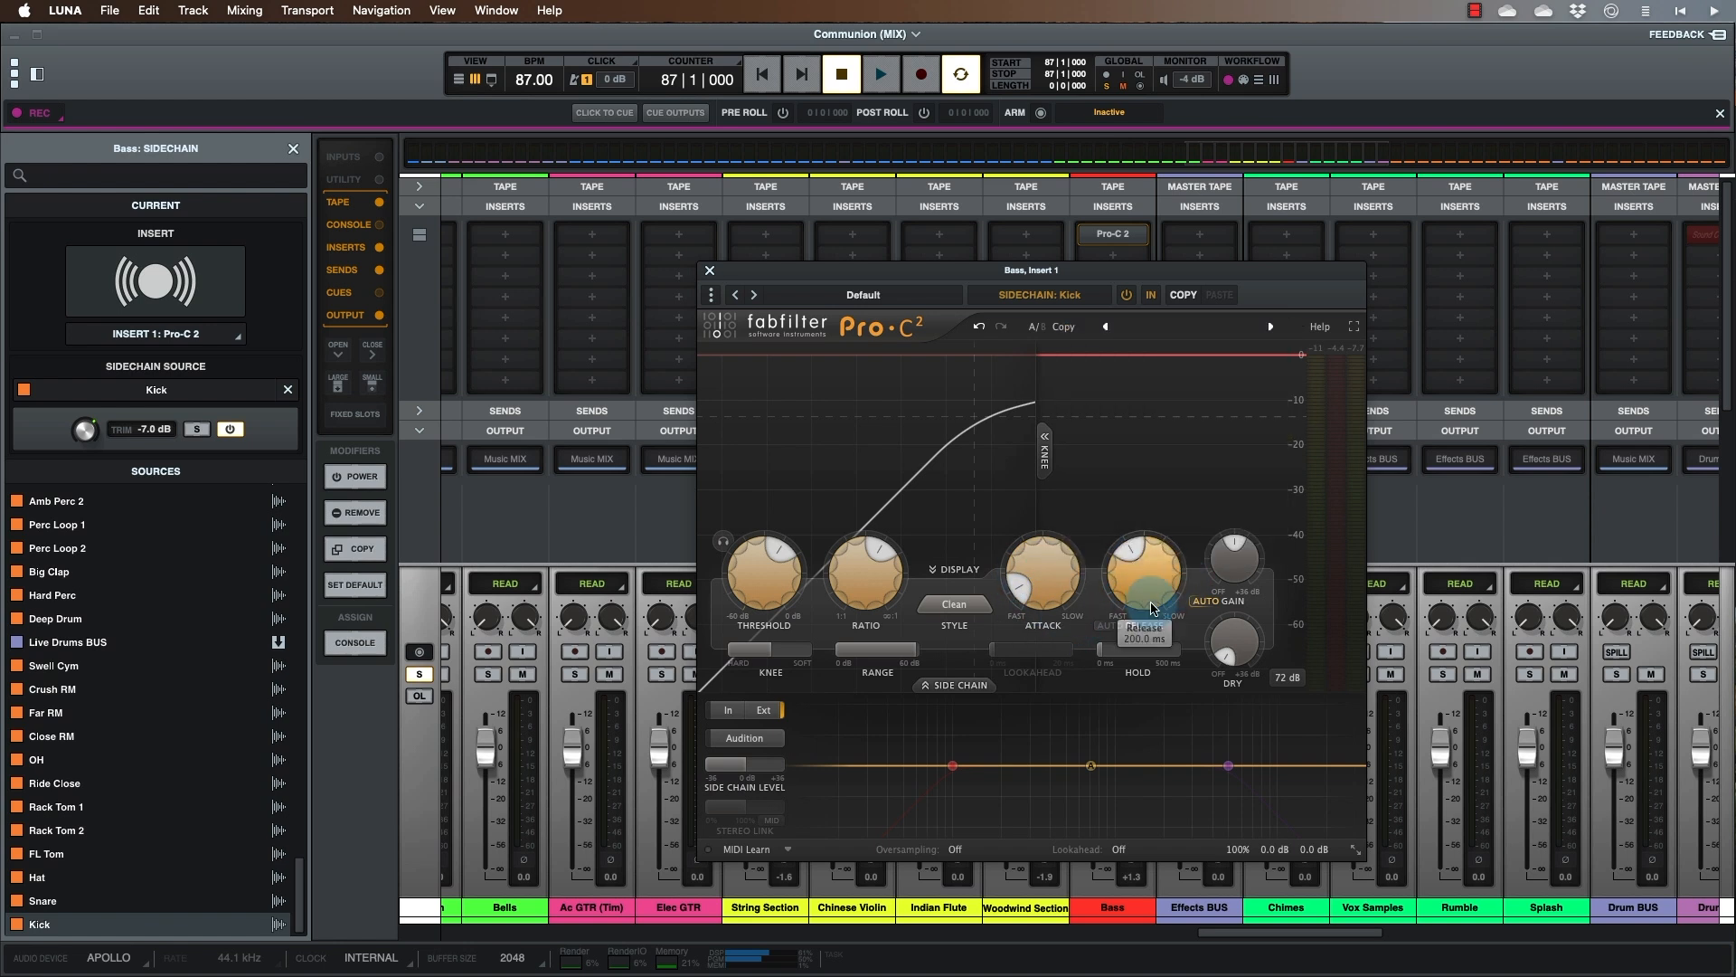
click(1213, 602)
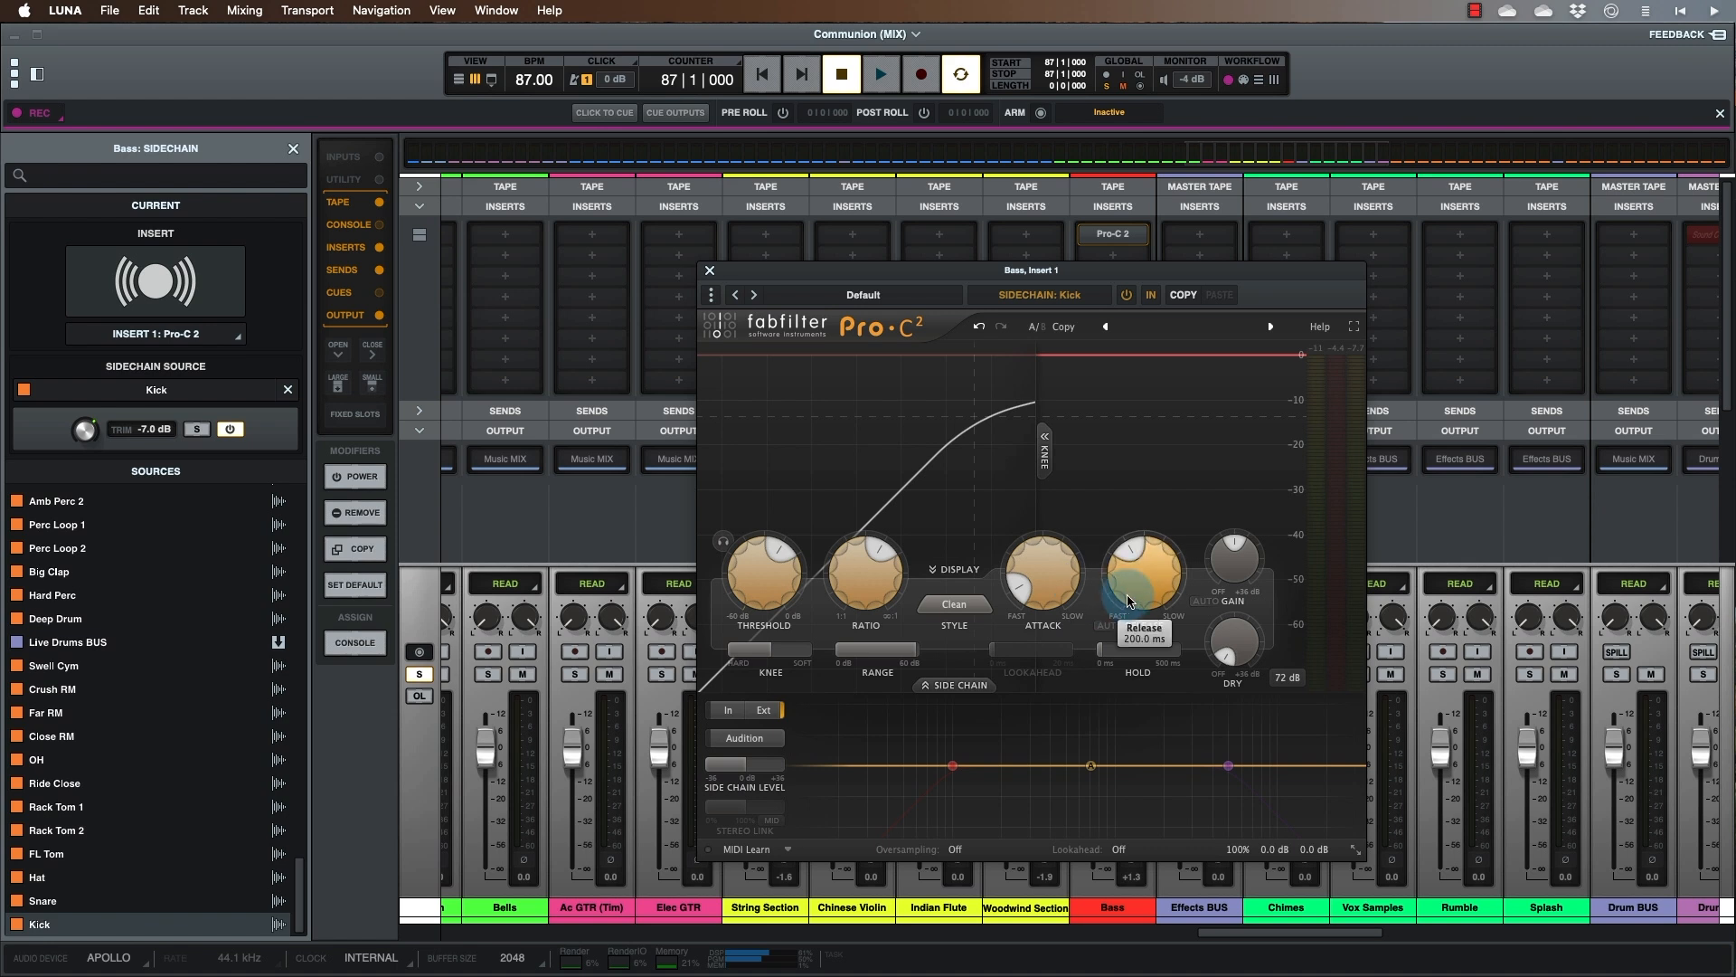
During playback, set the attack to 0.049 ms and release to about 12 ms, and lower the threshold for deeper ducking of the bass.
mouse_move(1141, 572)
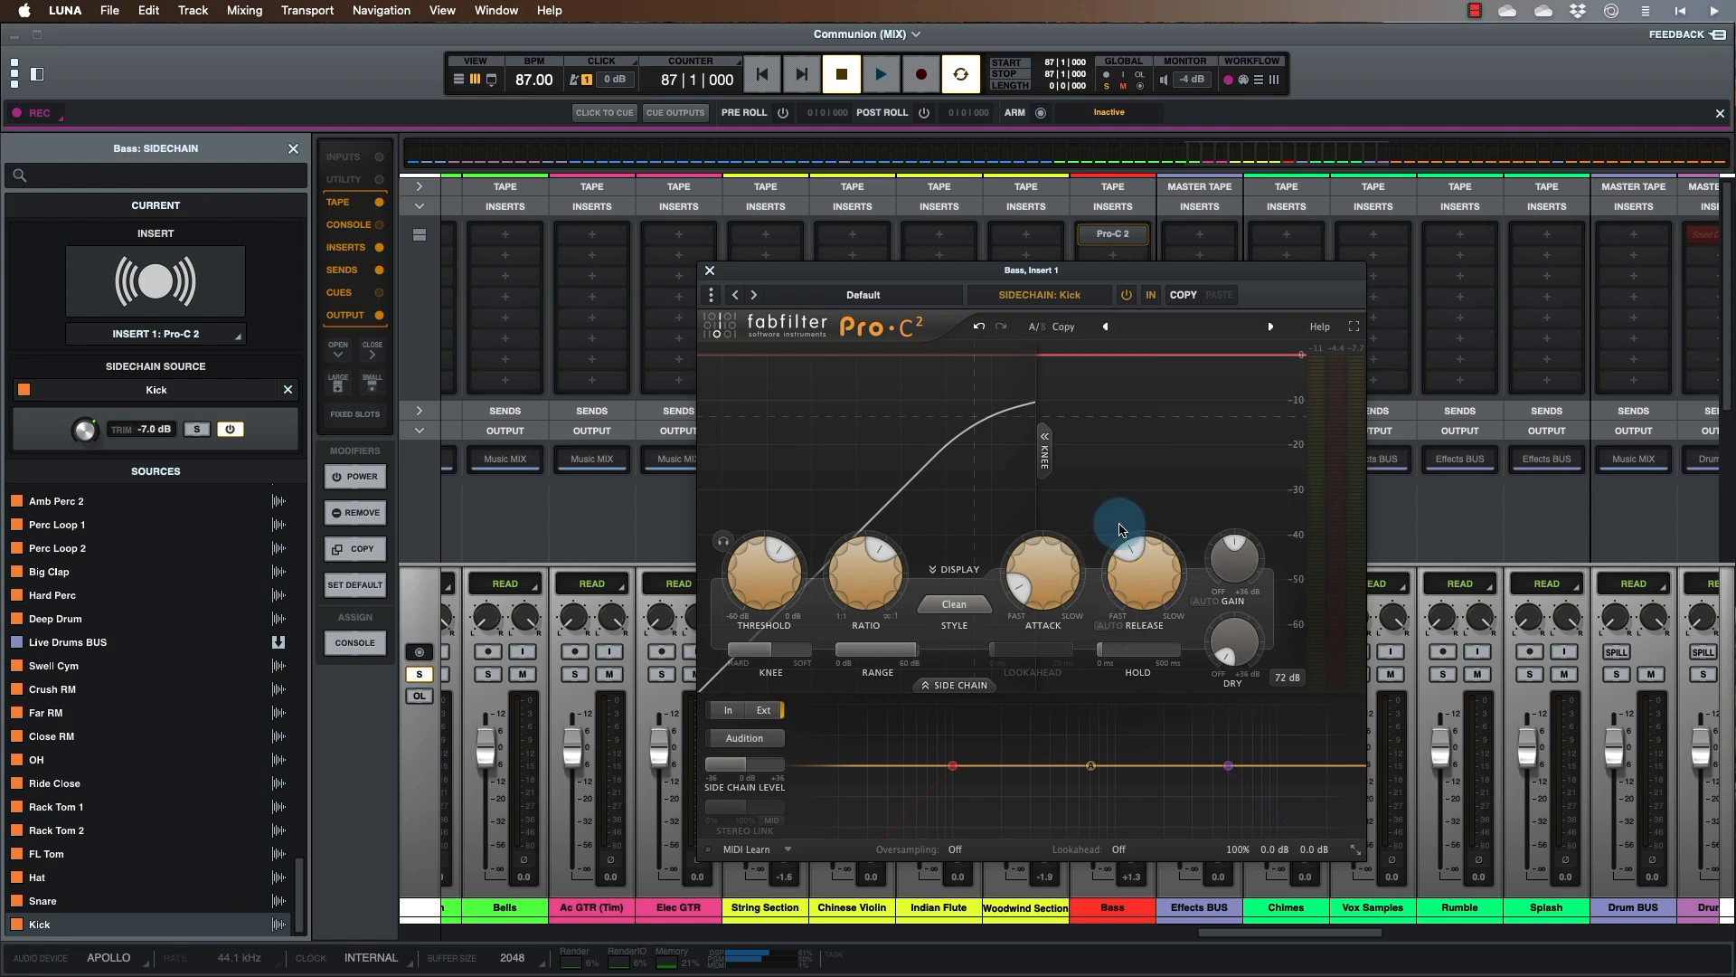
drag(1121, 529, 1026, 613)
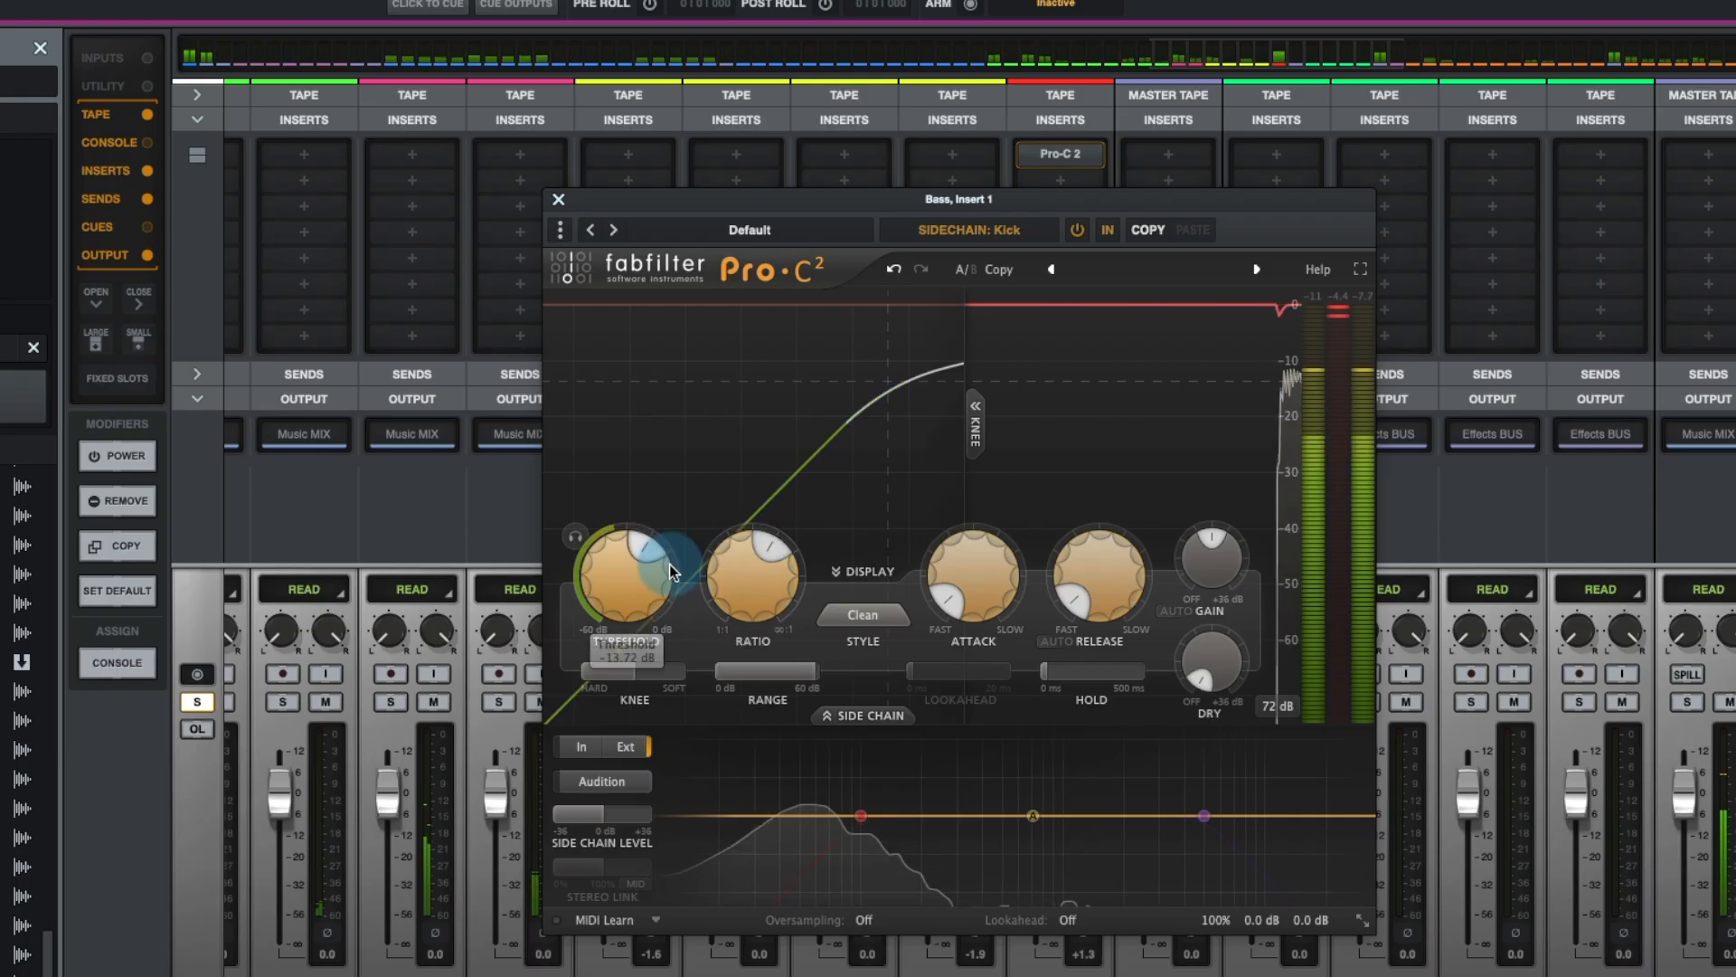
drag(670, 572, 614, 665)
drag(1078, 613, 1076, 579)
mouse_move(991, 581)
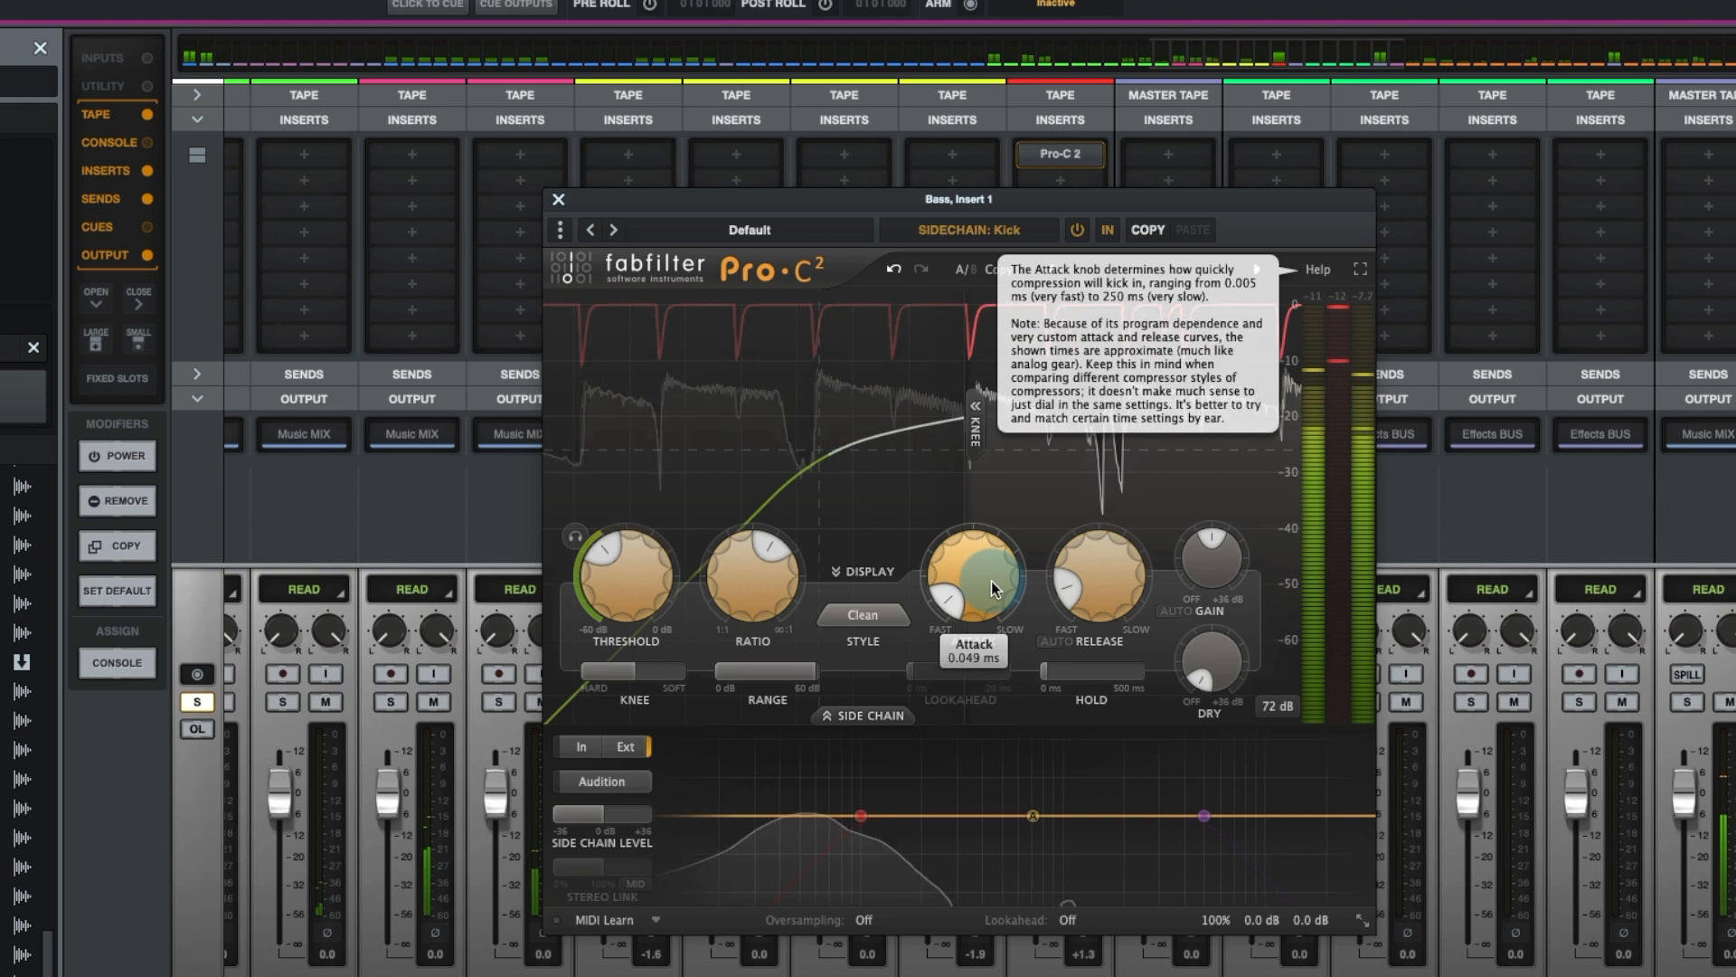
drag(628, 581, 622, 600)
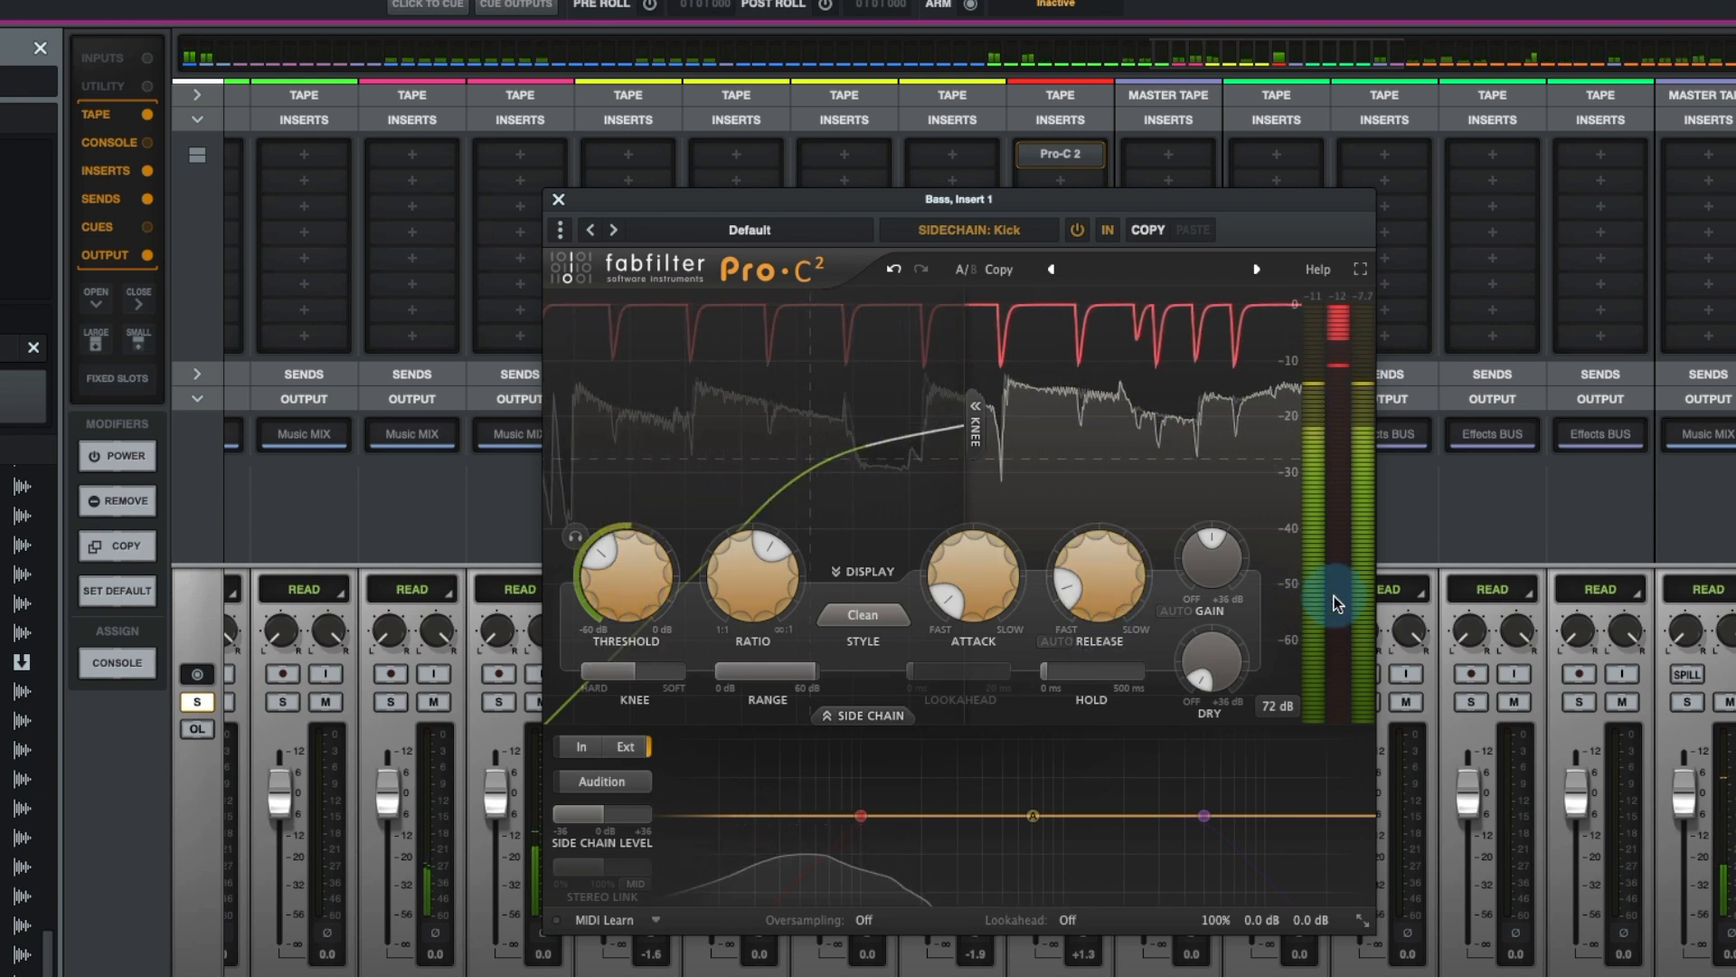
Raise the Bass track's fader to +3.2 dB, moving the compressor window clear of the channel and back.
drag(950, 206, 626, 183)
drag(756, 176, 652, 206)
drag(1033, 789, 1033, 775)
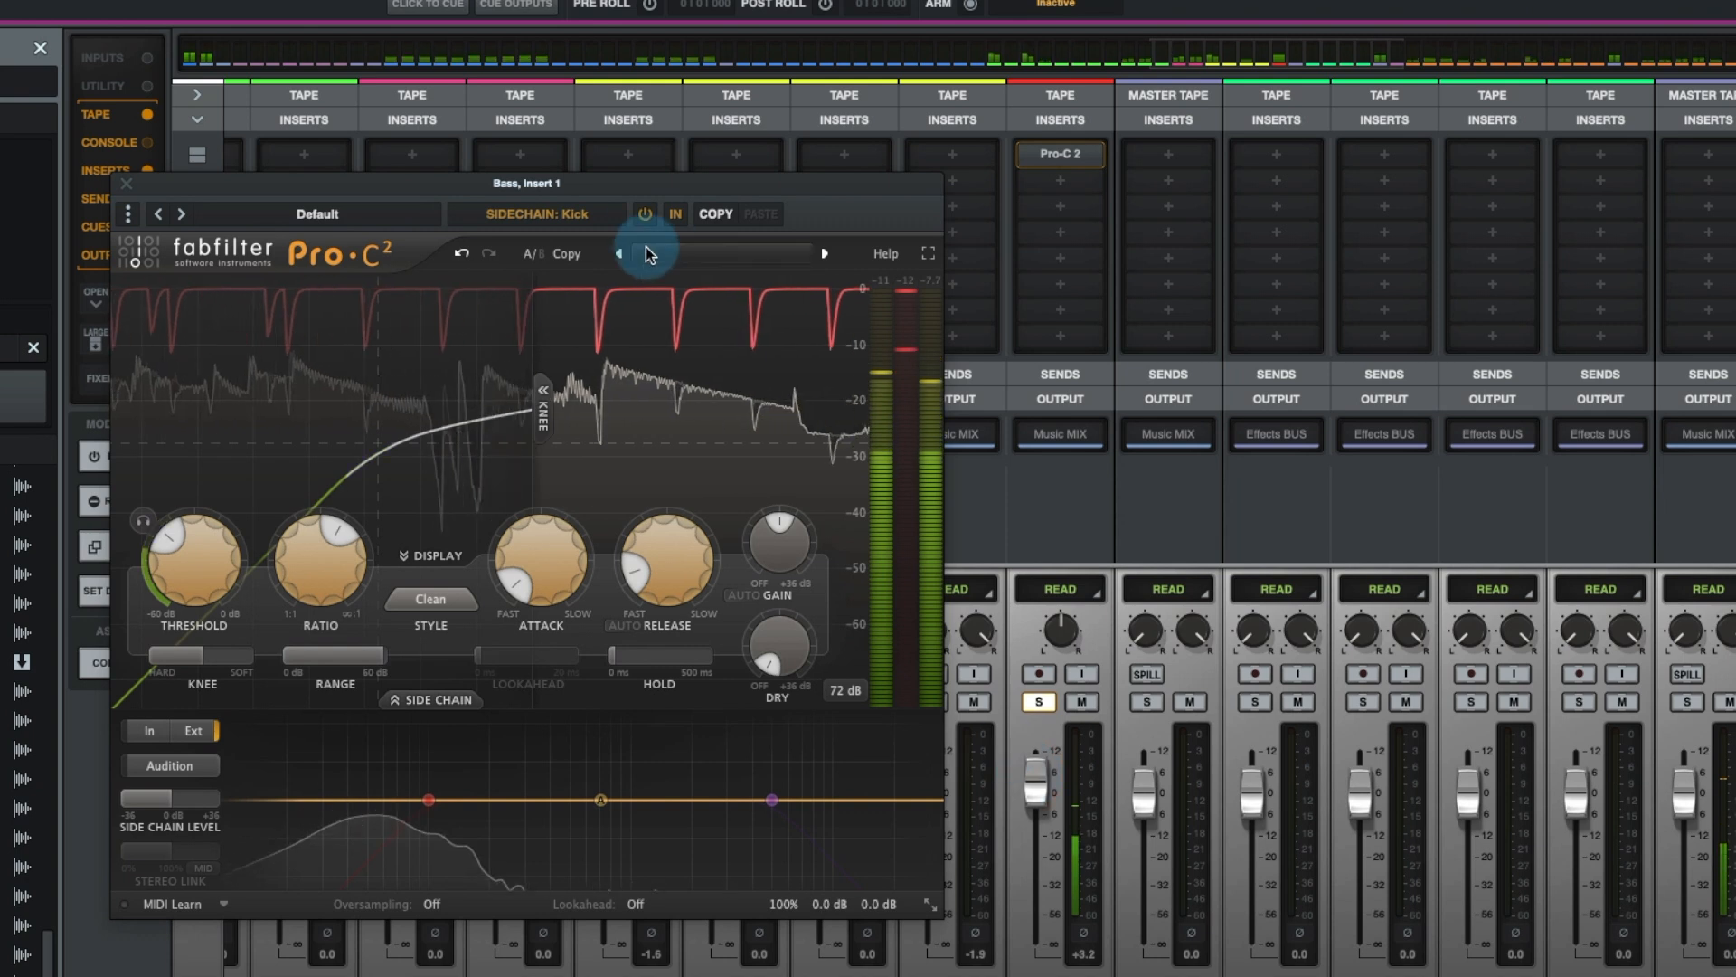
drag(618, 193, 1099, 200)
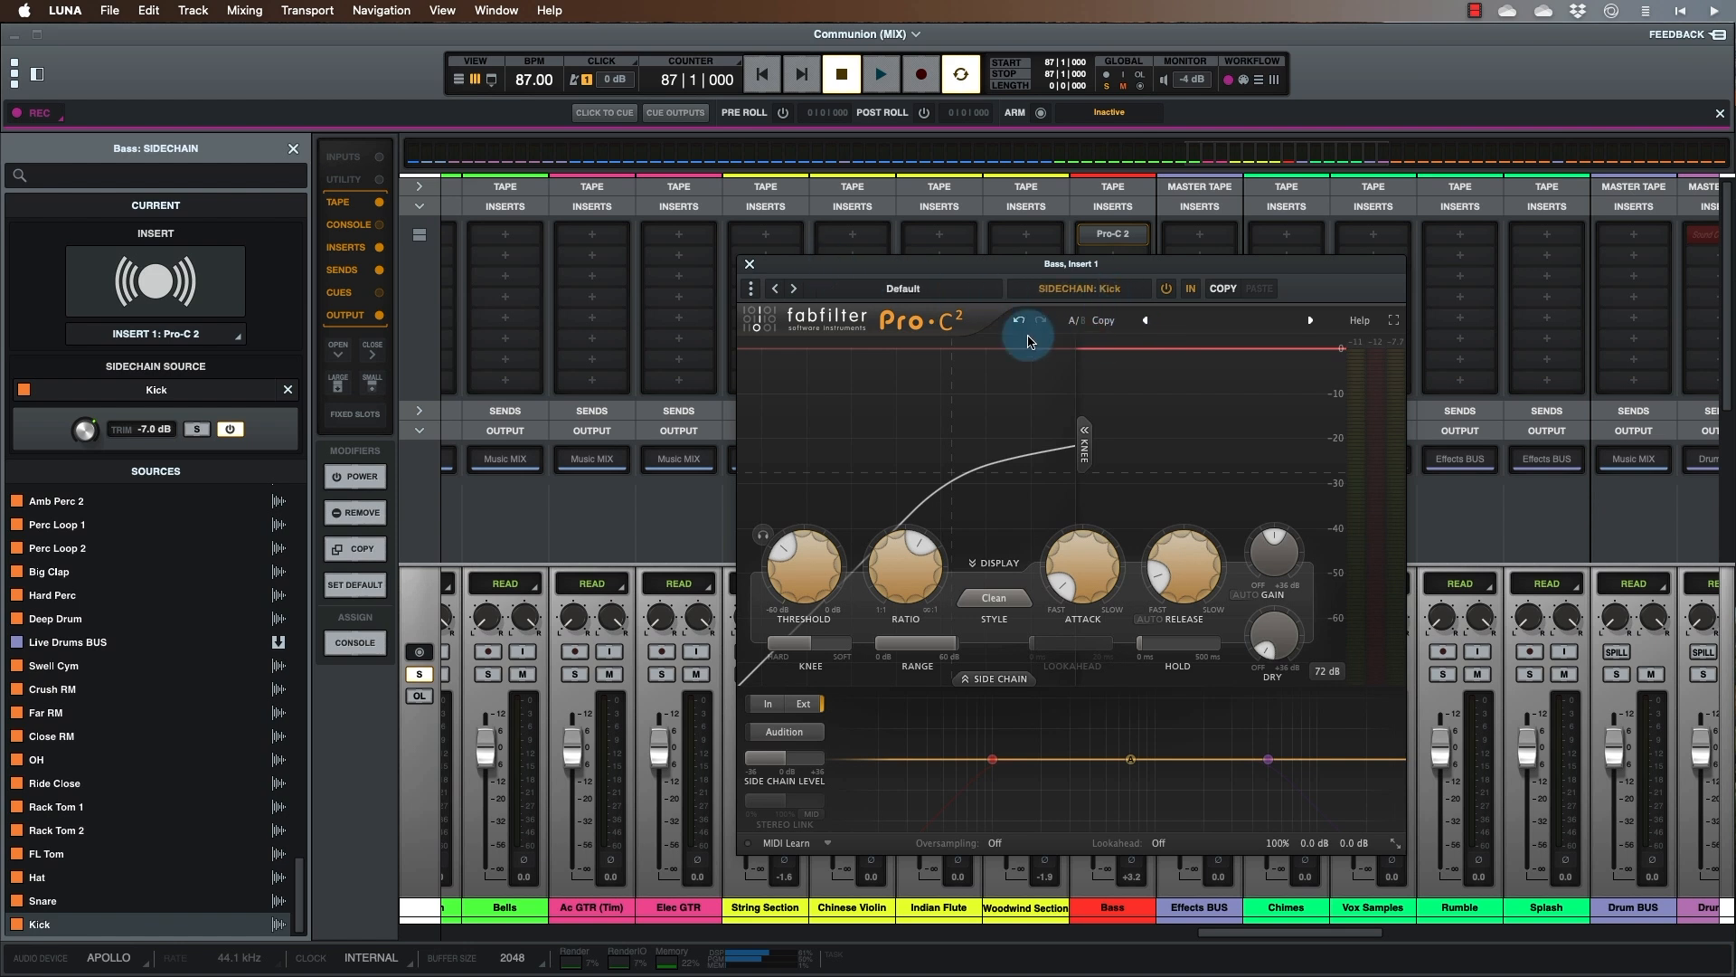
Audition the bass with the compressor engaged and bypassed, and examine the release, side chain filter and side chain level controls.
key(space)
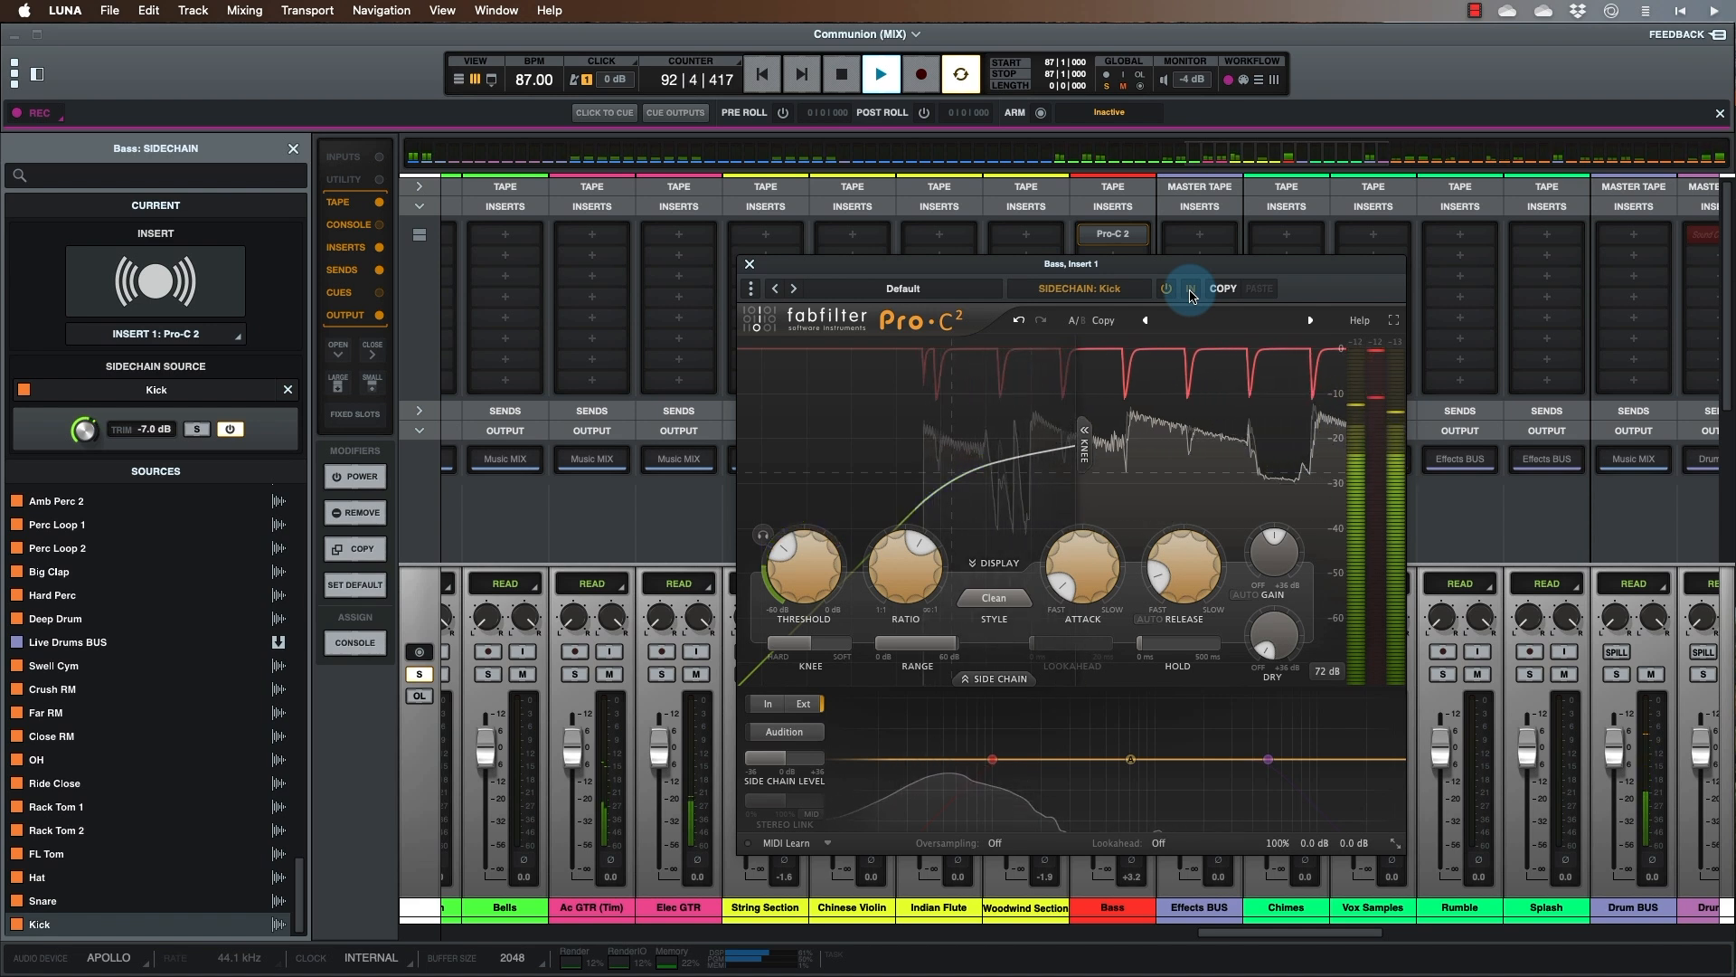
key(space)
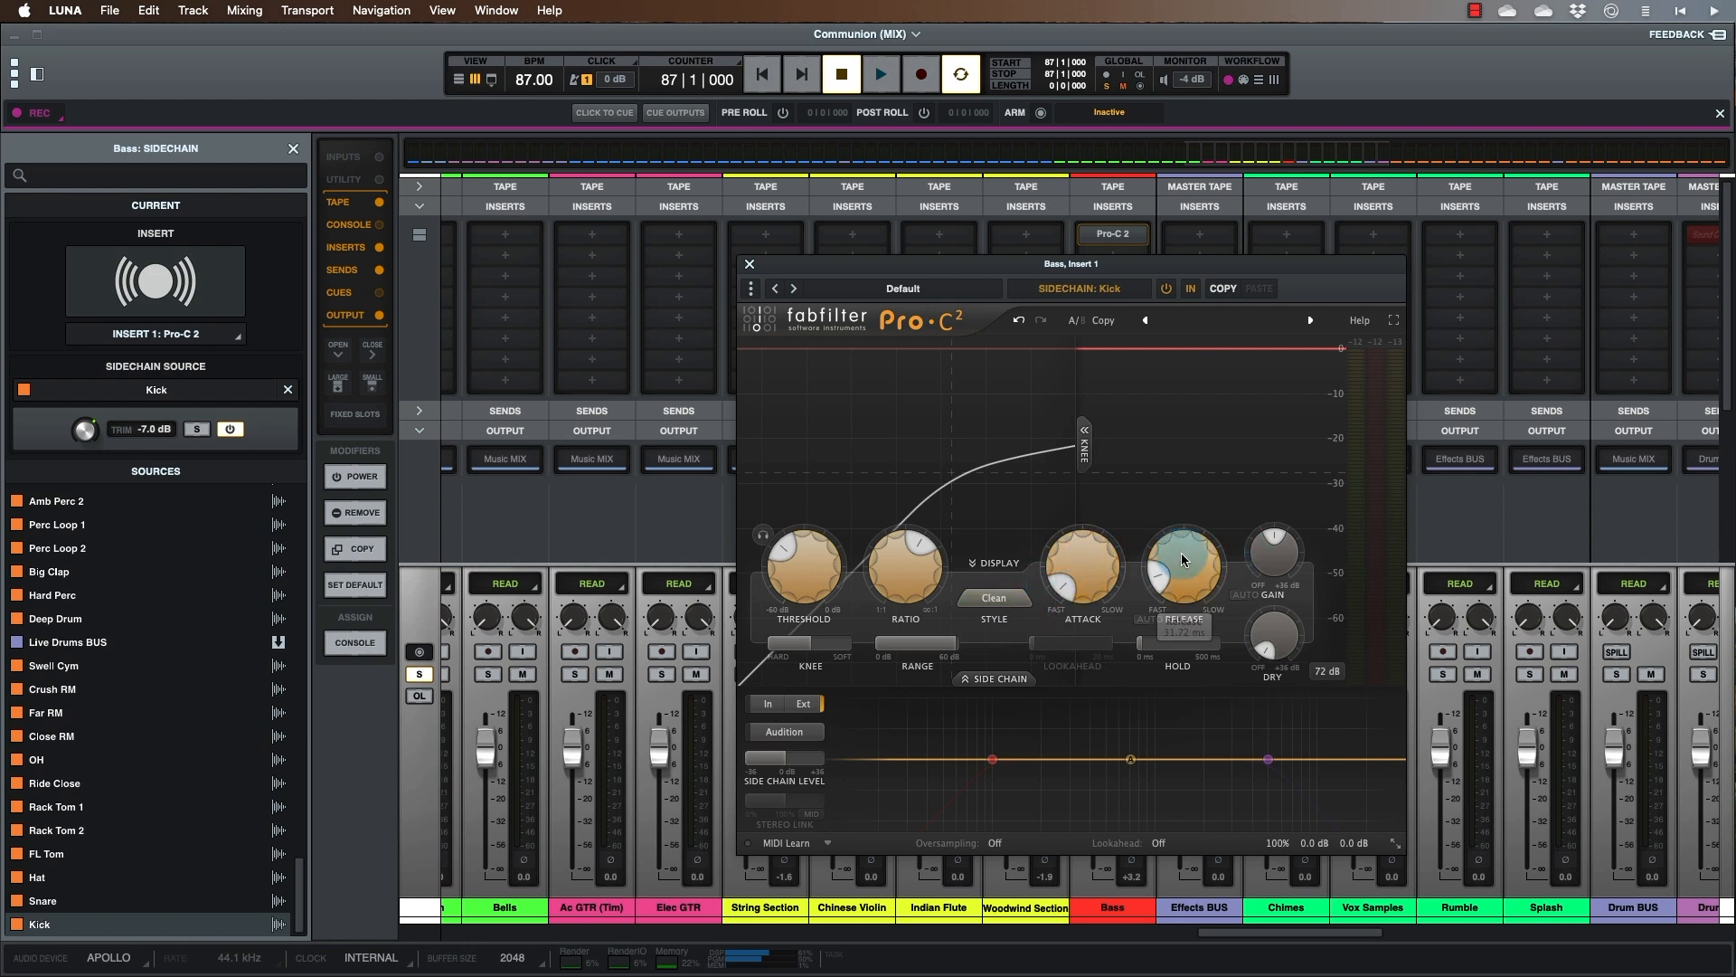
mouse_move(1172, 571)
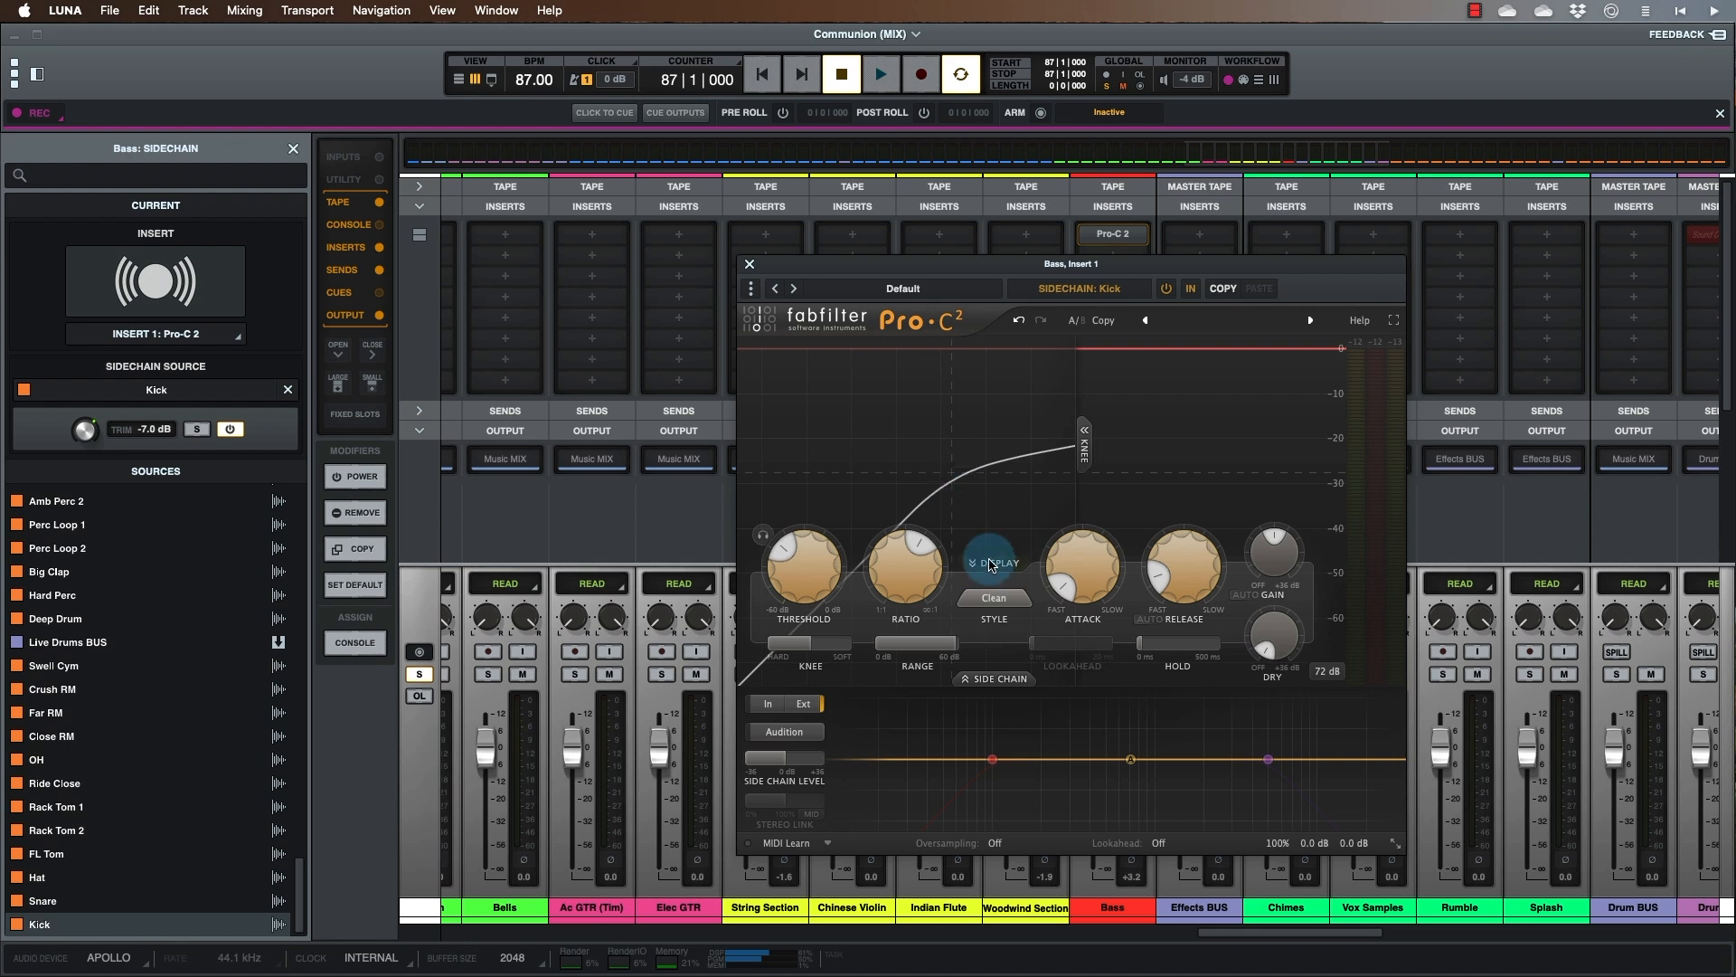
mouse_move(1001, 767)
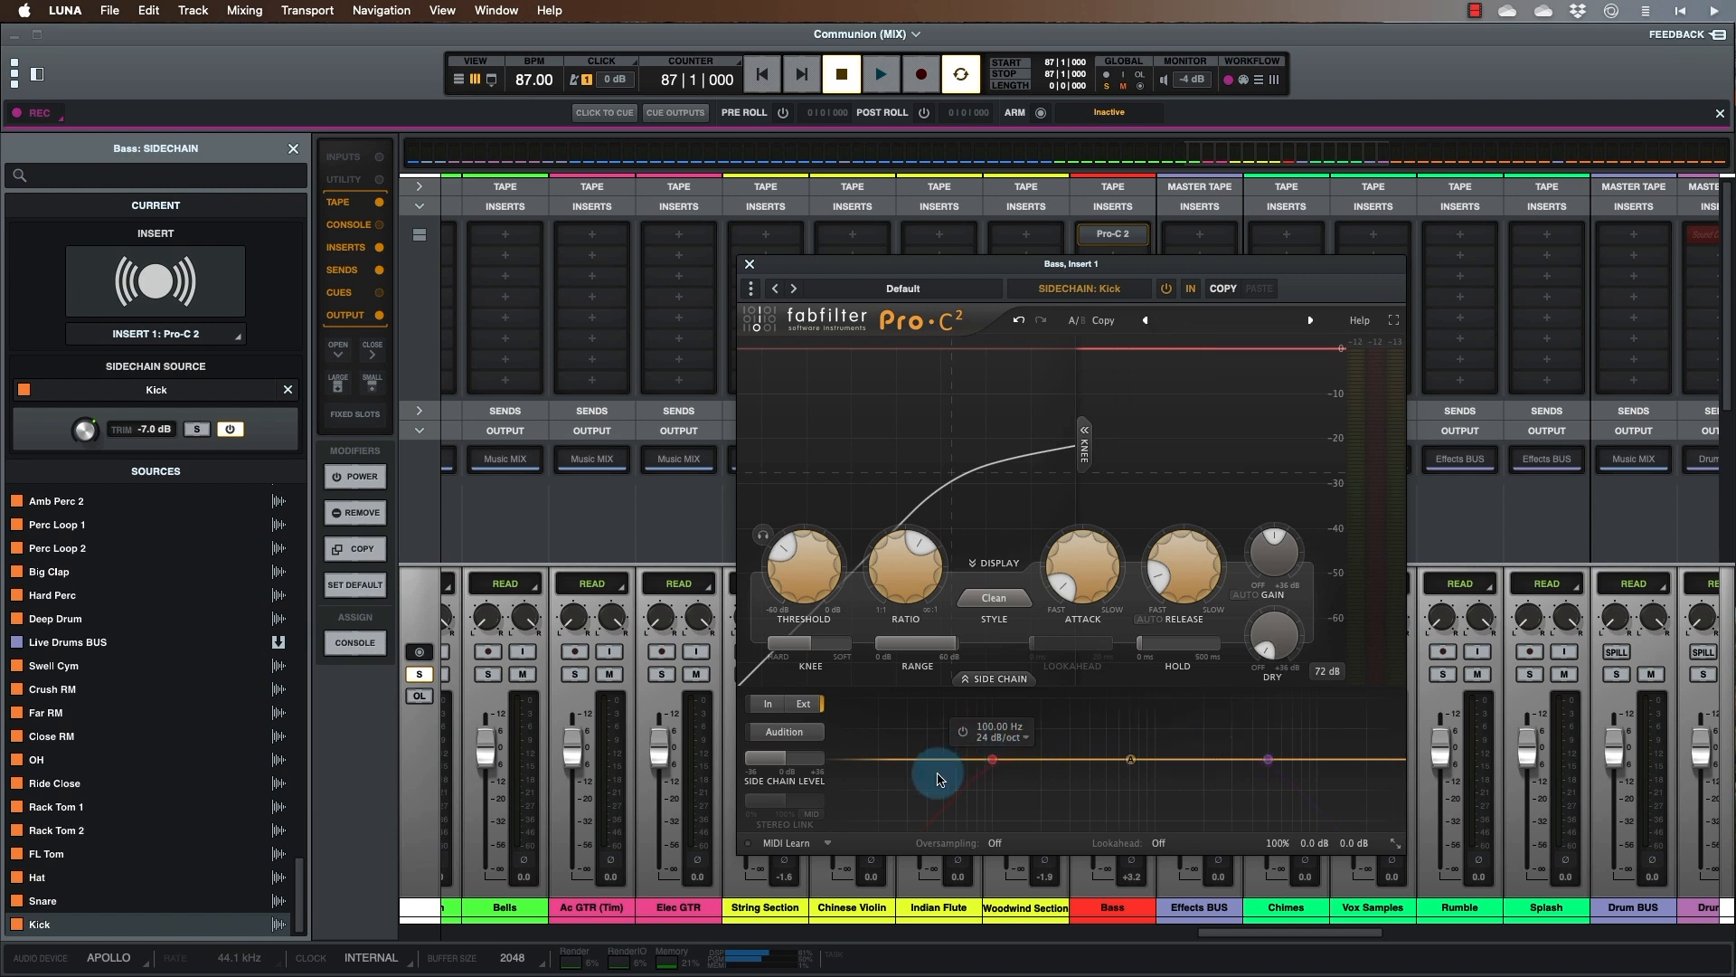
mouse_move(938, 780)
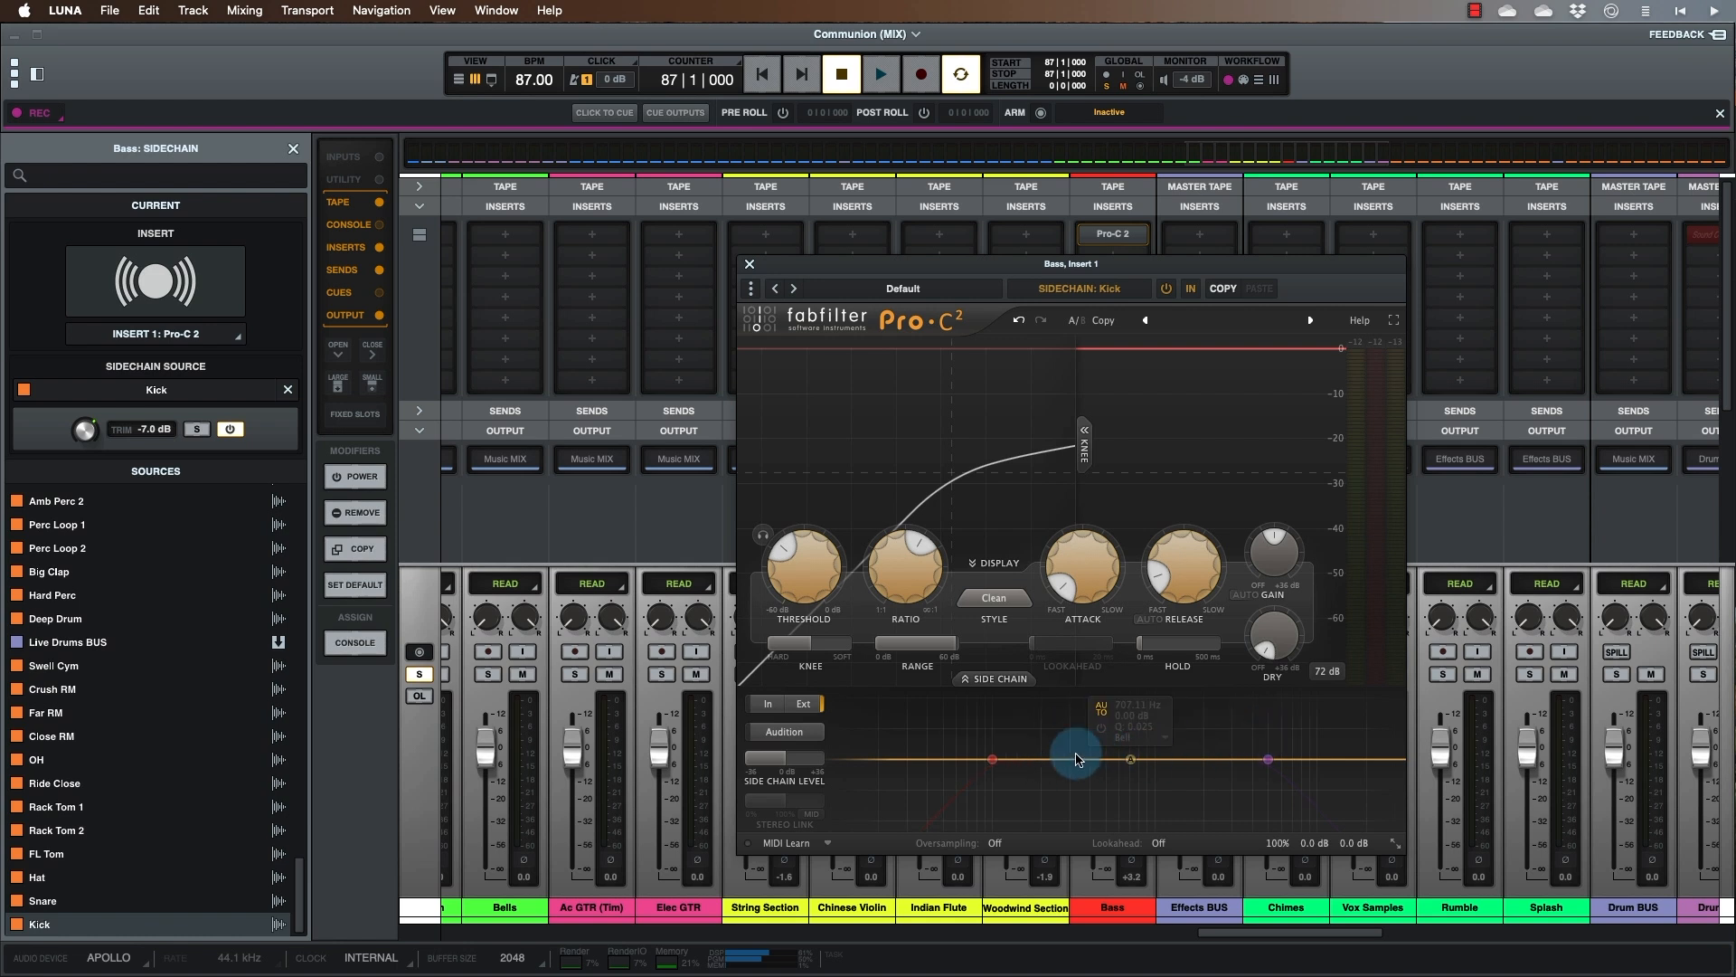
mouse_move(792, 762)
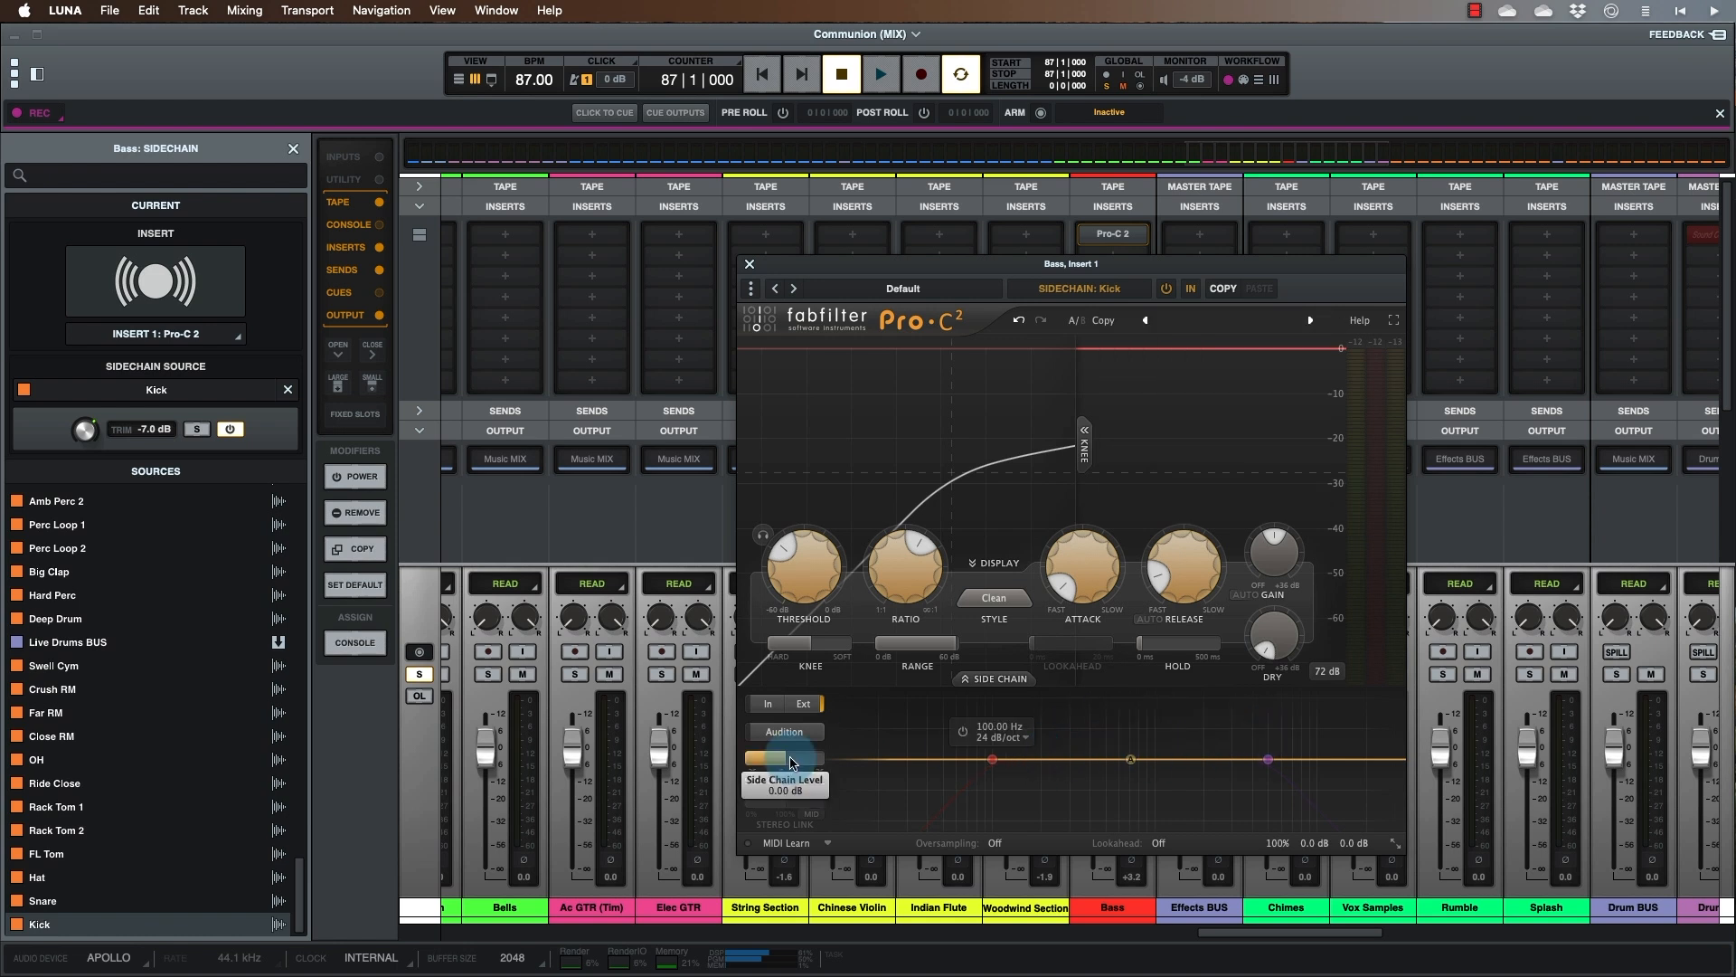